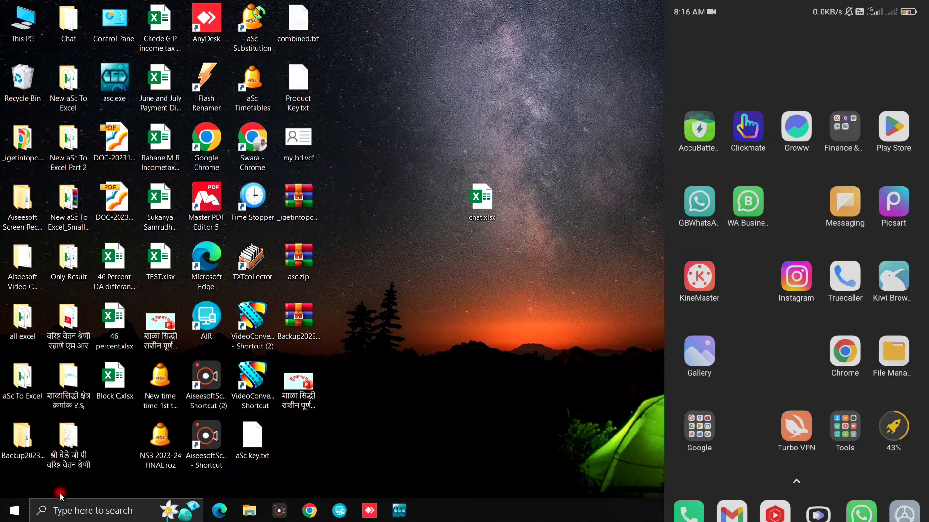
Step: Turn on the phone's hotspot and open the computer's Wi-Fi settings
click(83, 511)
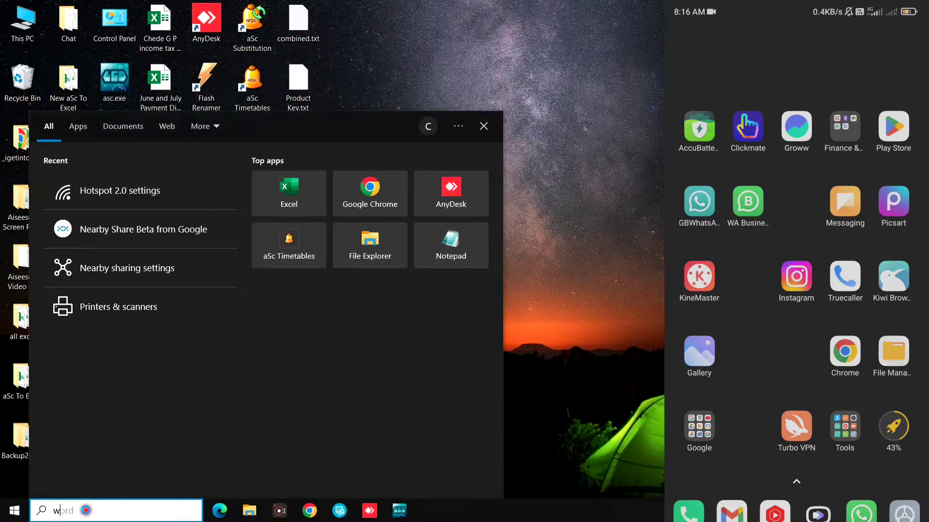
text(word)
click(796, 108)
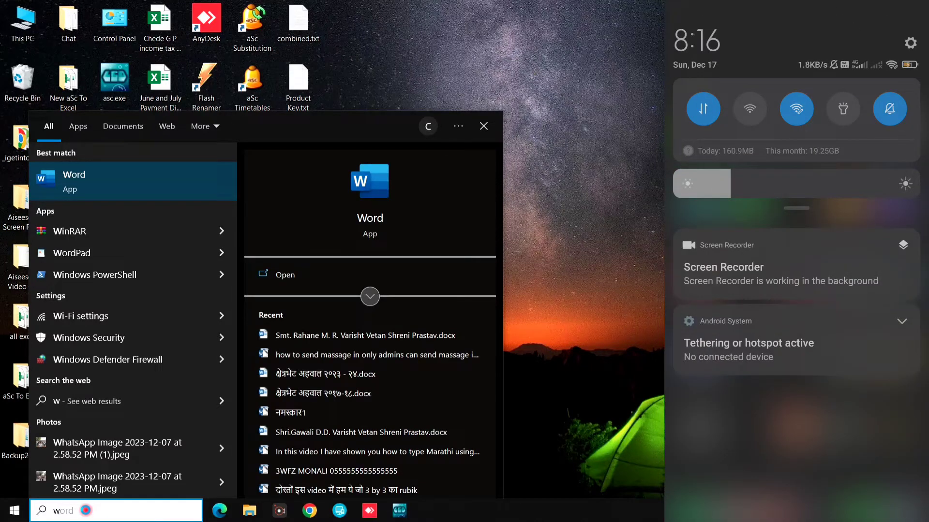
key(BackSpace)
key(BackSpace)
key(BackSpace)
text(ifi)
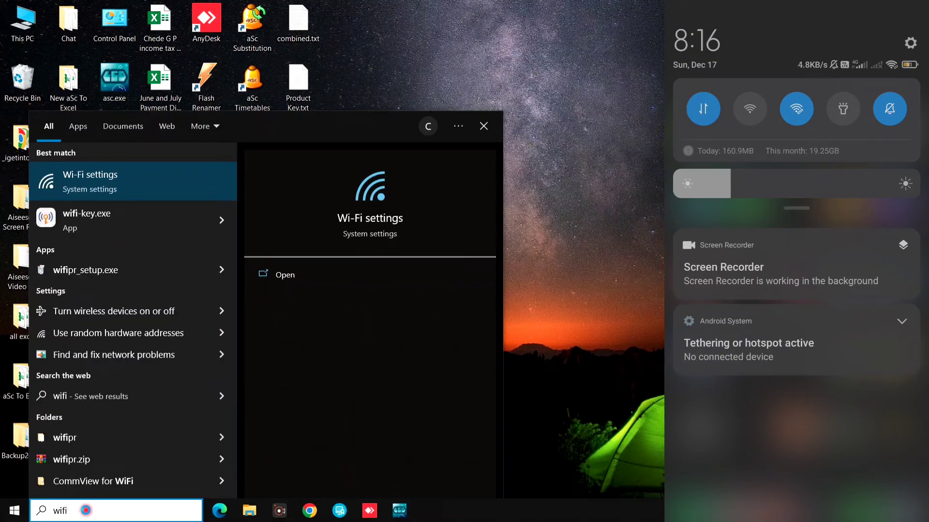
key(Return)
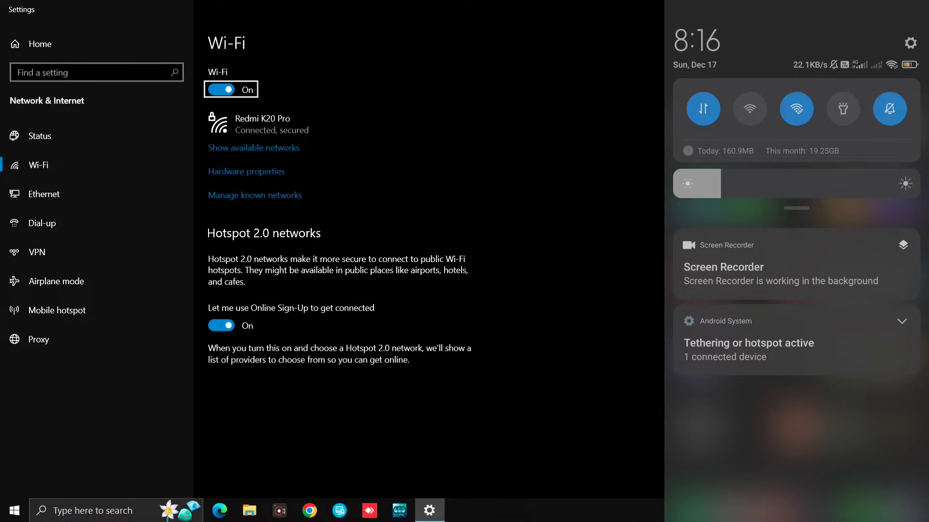
drag(846, 311, 796, 415)
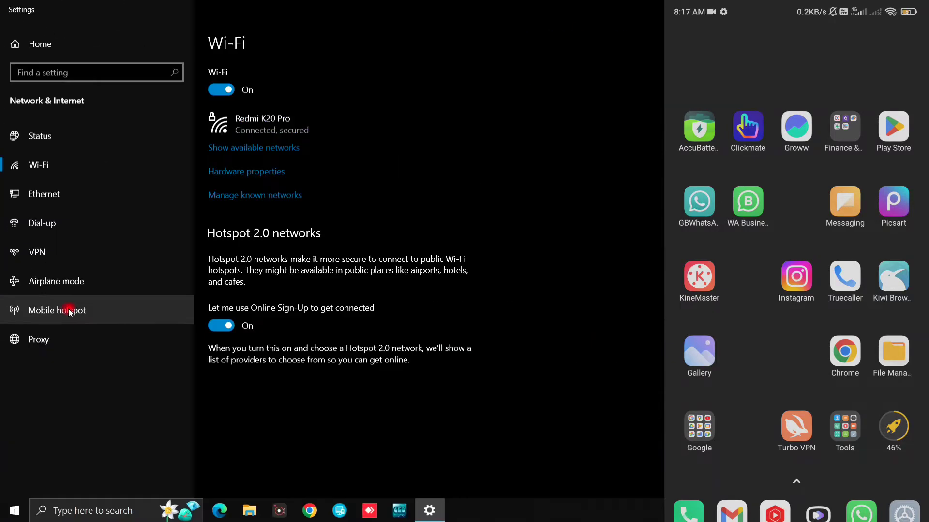
Step: Turn on the computer's mobile hotspot and save its network info with the name MyHpLaptop
click(68, 308)
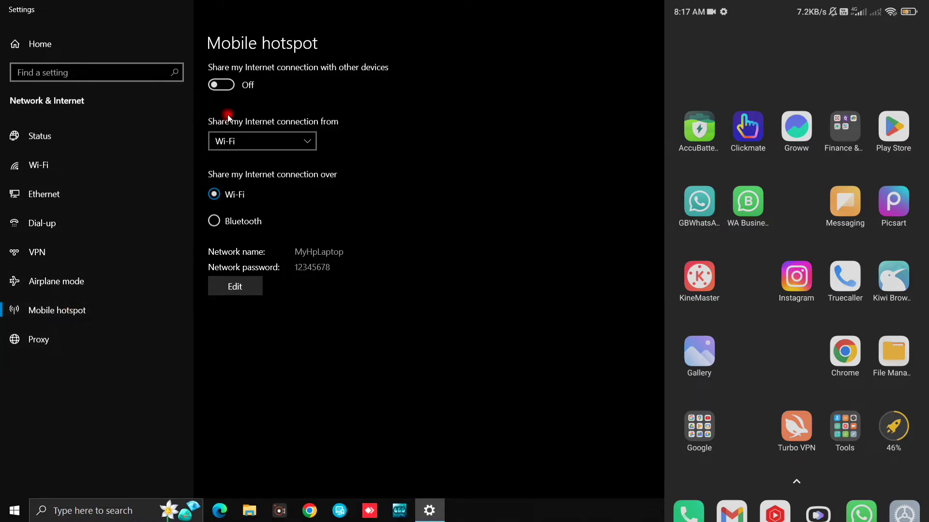
click(221, 85)
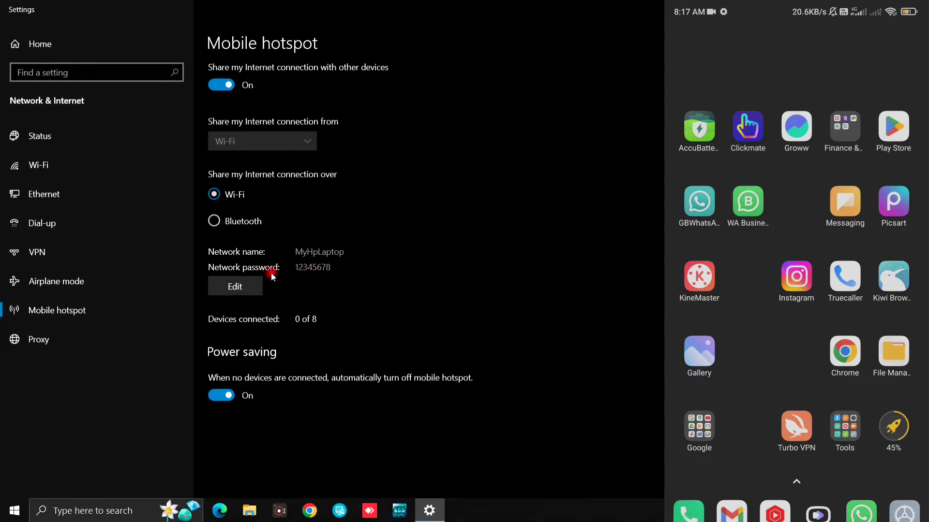
click(236, 287)
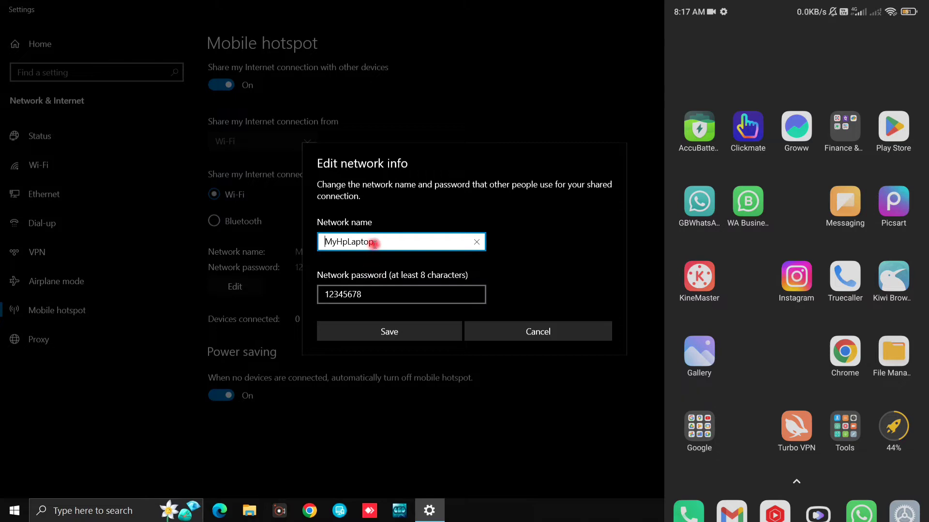
click(386, 333)
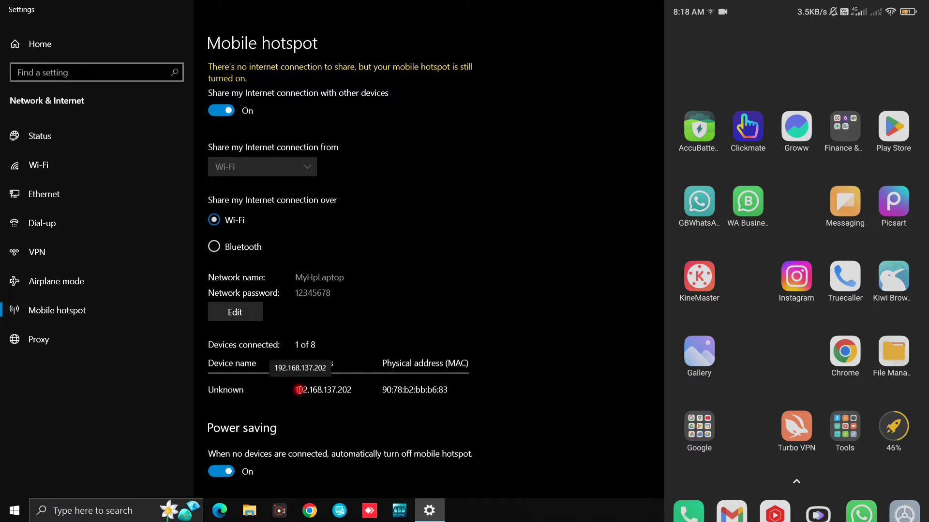
Step: Copy the IP address of the device connected to the mobile hotspot and close Settings
drag(296, 389, 352, 389)
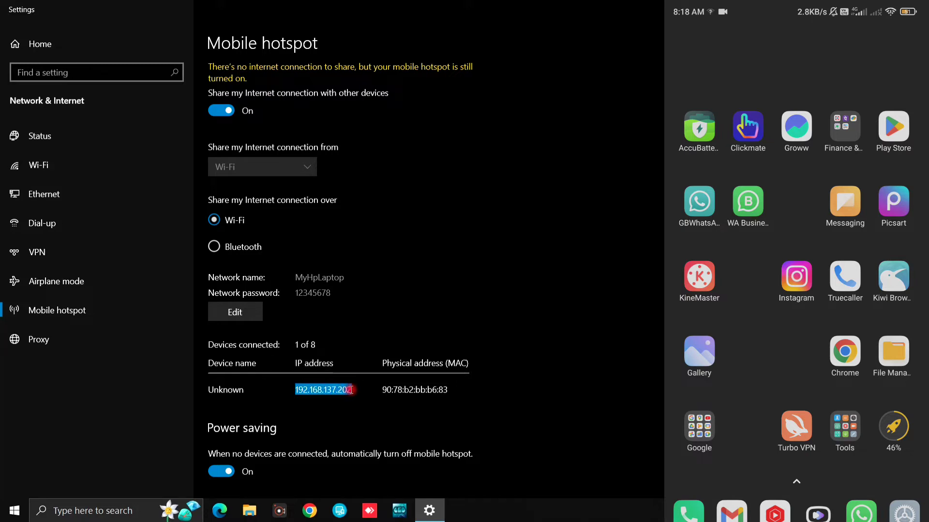
right_click(343, 389)
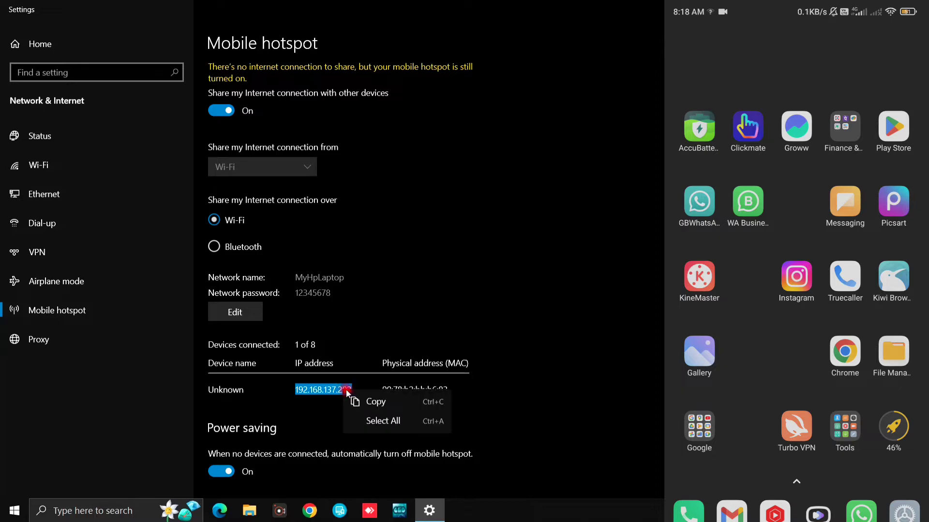
click(368, 401)
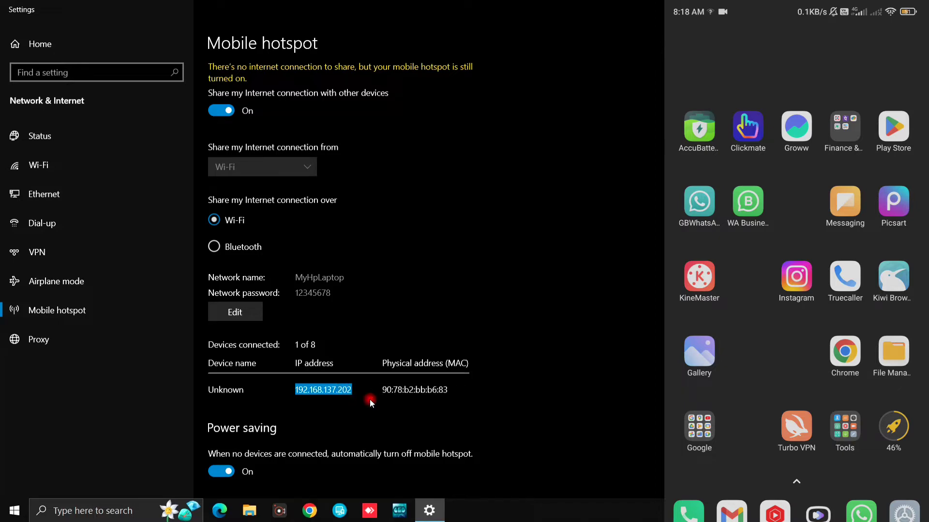
key(alt+F4)
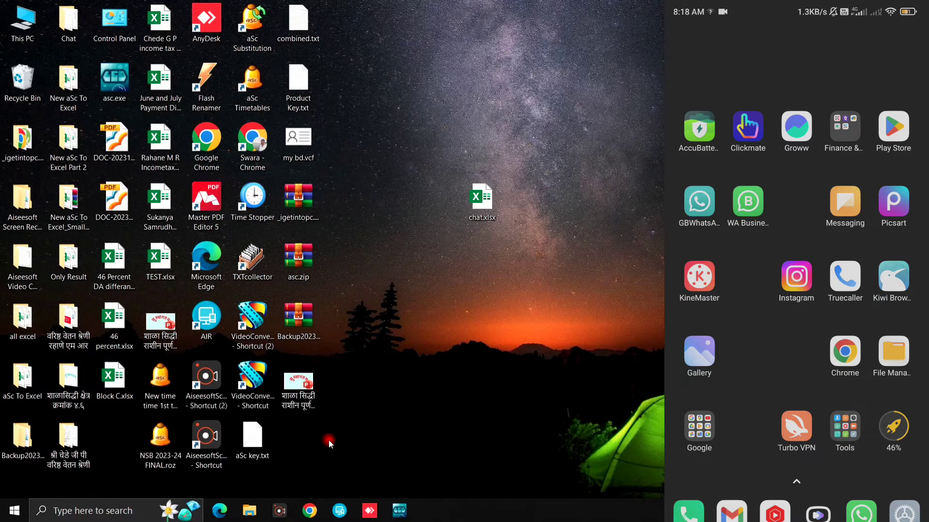
Step: Open This PC on the computer and start the FTP server from the phone's File Manager
double_click(28, 19)
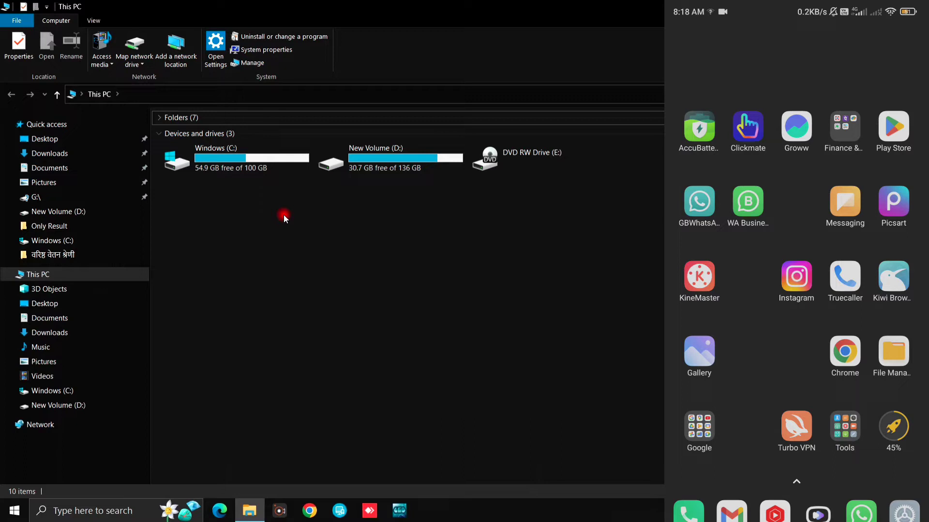
click(893, 353)
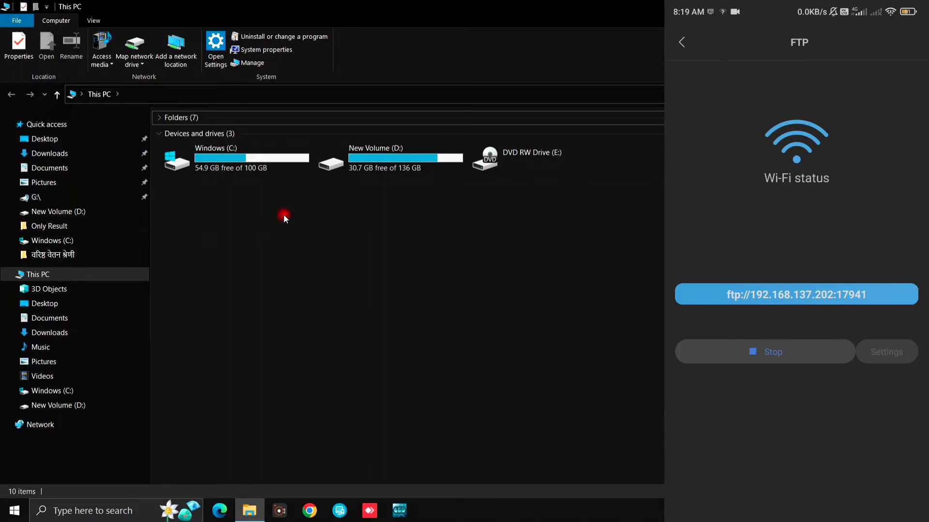
Step: Connect File Explorer to the phone's FTP server at ftp://192.168.137.202:17941
click(138, 96)
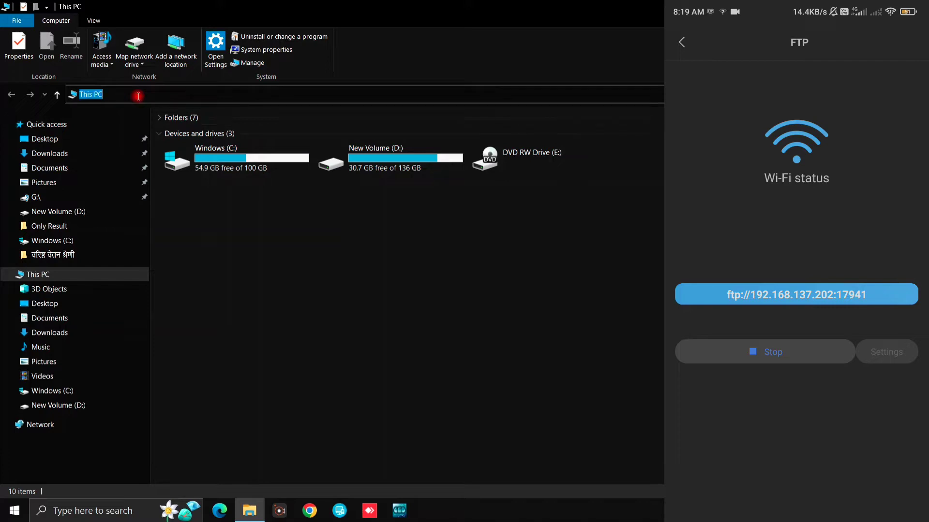
text(ftp)
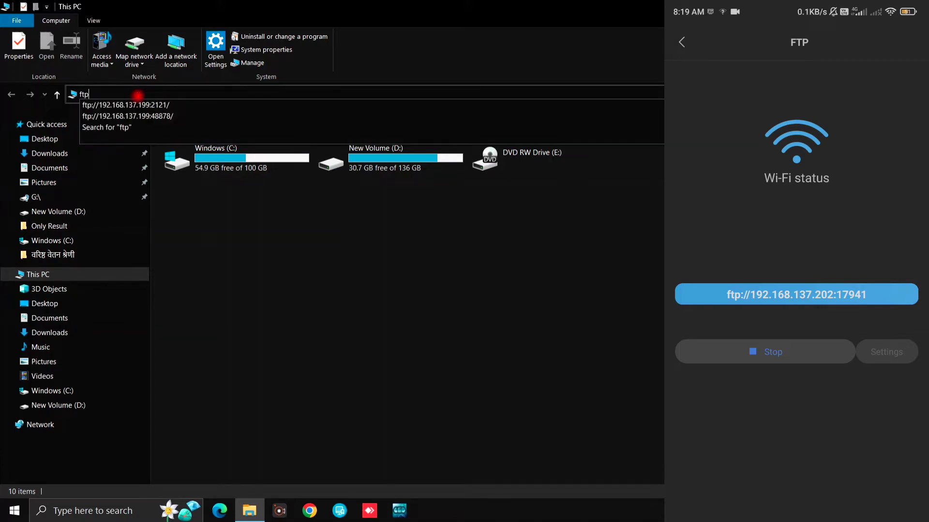
text(:)
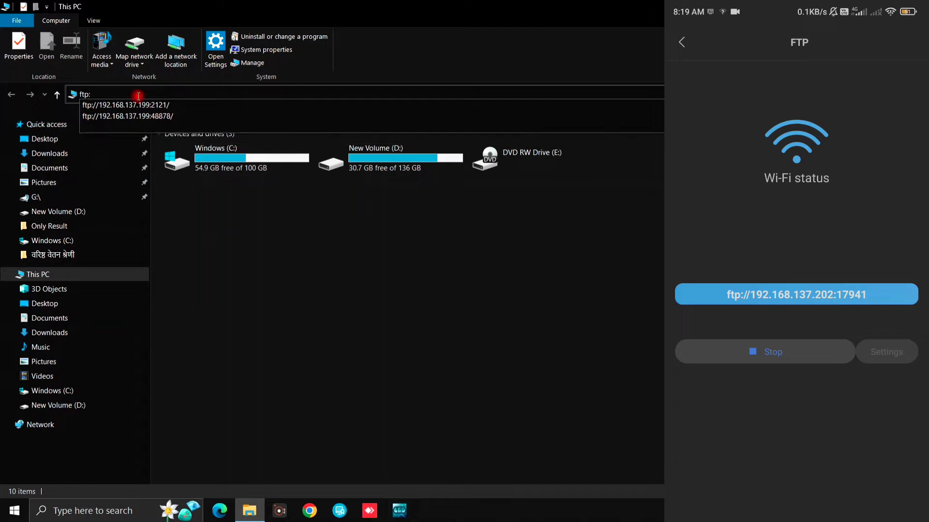
text(//)
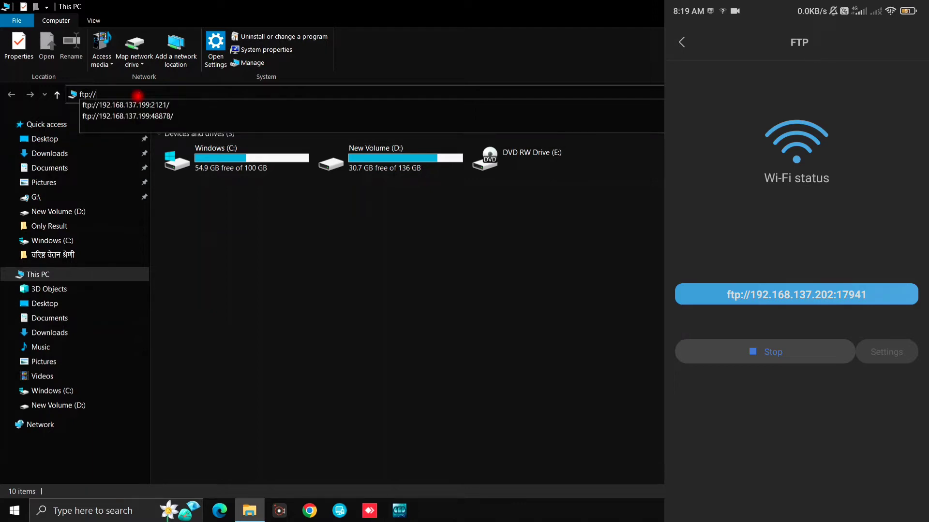
text(192.168.137.202)
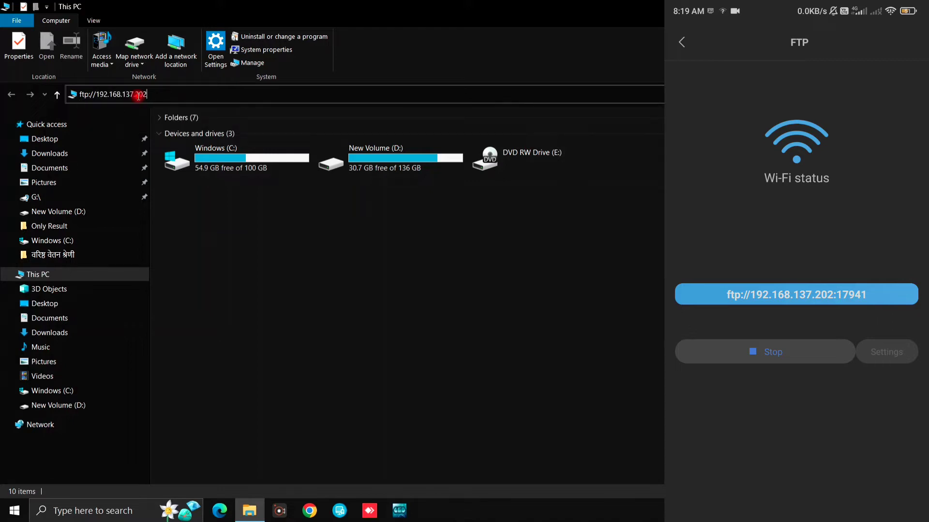
text(:17941)
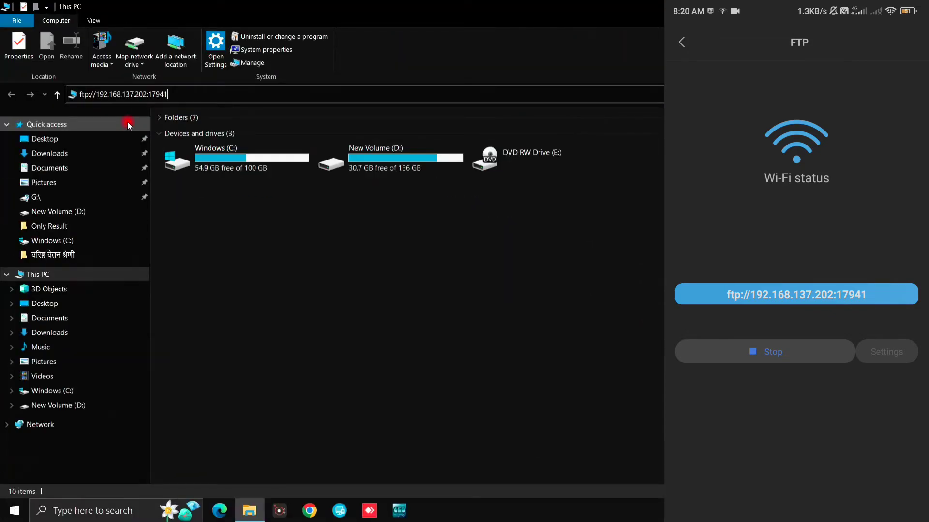
key(Return)
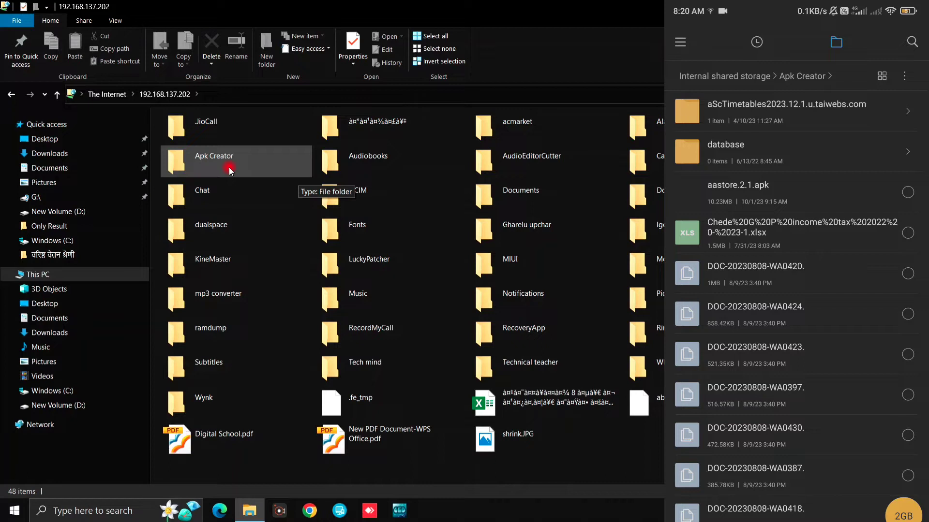
Step: Try to open and refresh the Apk Creator folder on the phone's FTP share, and return to the desktop
double_click(228, 168)
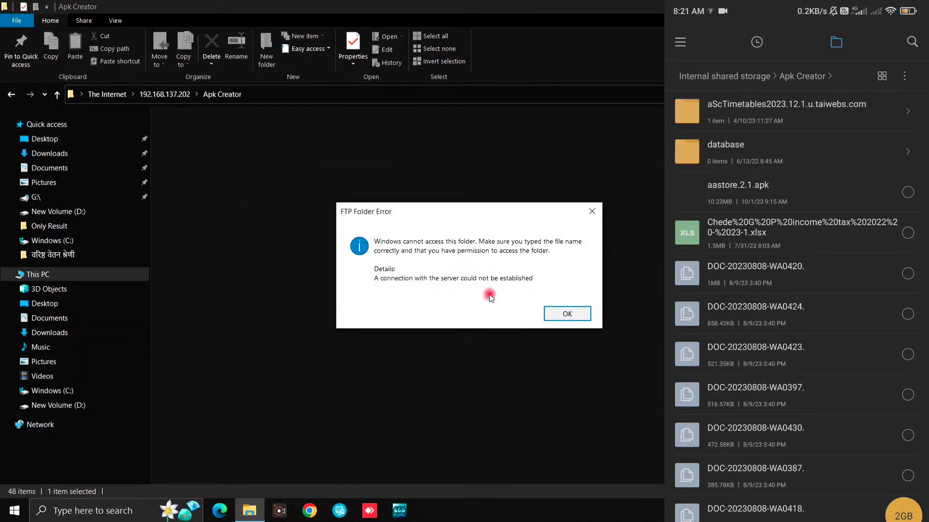
click(566, 315)
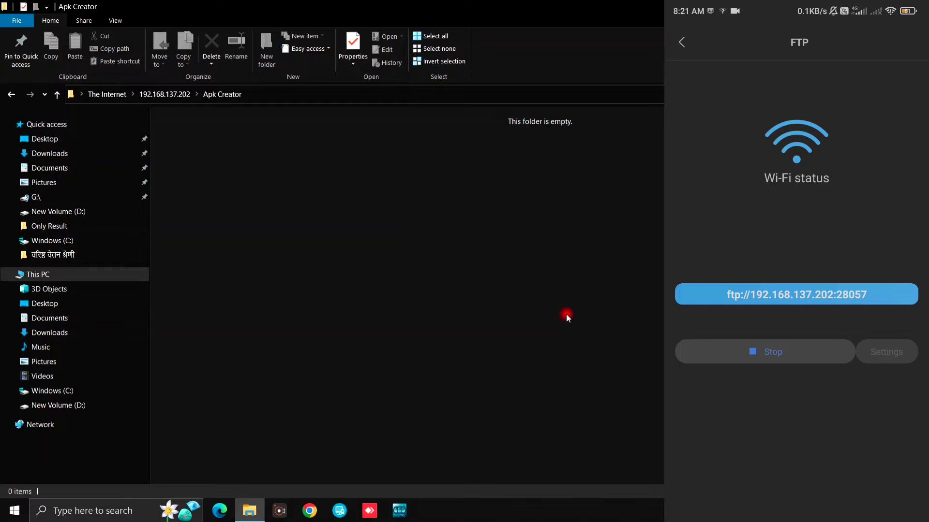
right_click(254, 177)
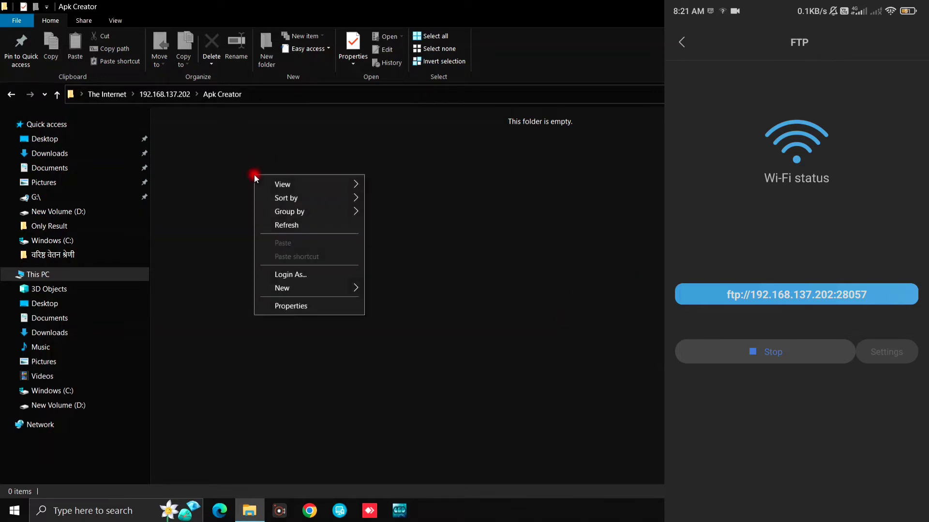
click(295, 226)
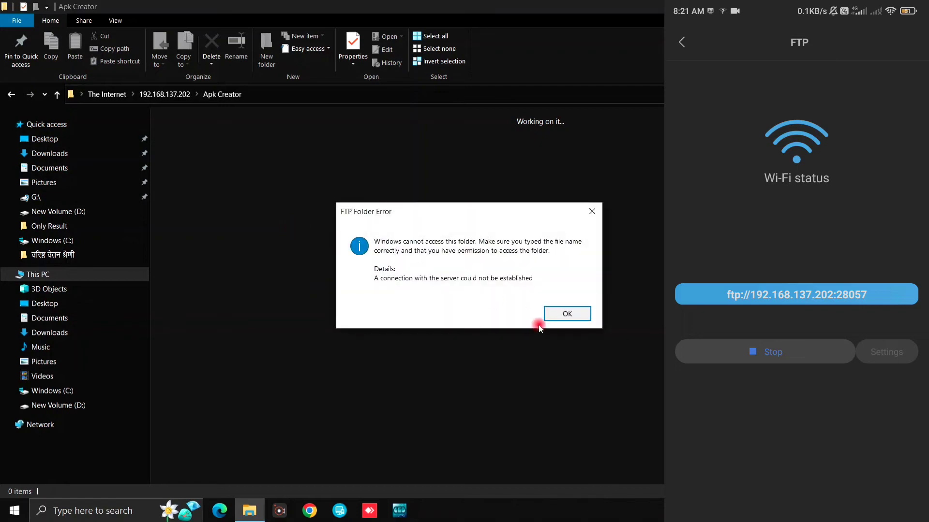
click(567, 316)
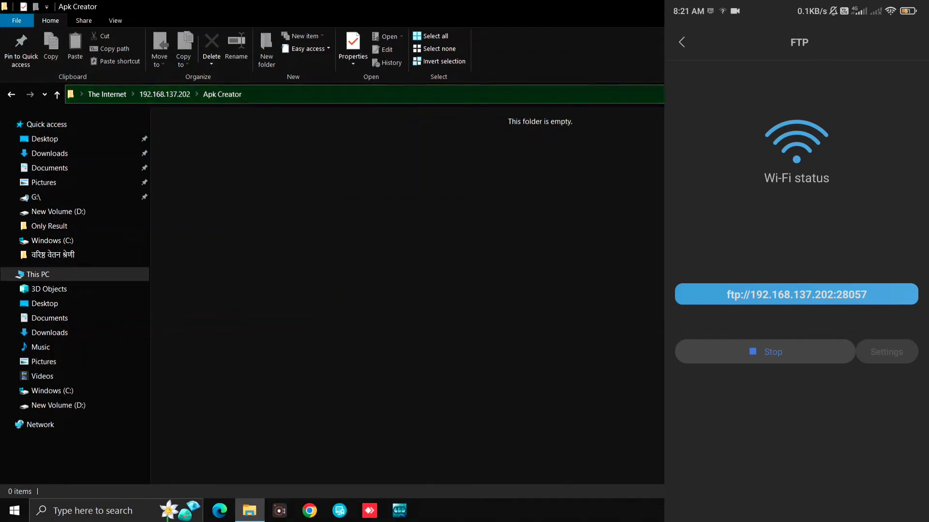
key(super+d)
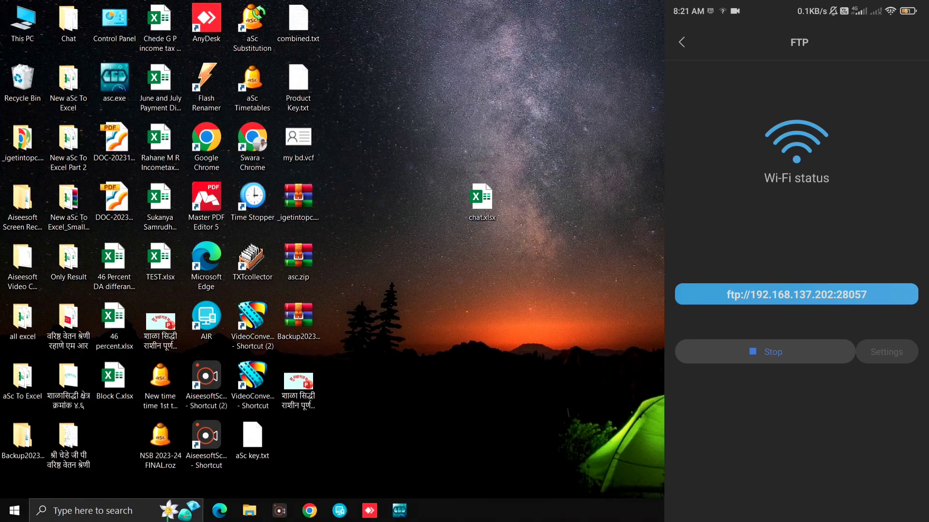
Step: Connect File Explorer to the phone's FTP server at ftp://192.168.137.202:28057 and open its Apk Creator folder
click(260, 511)
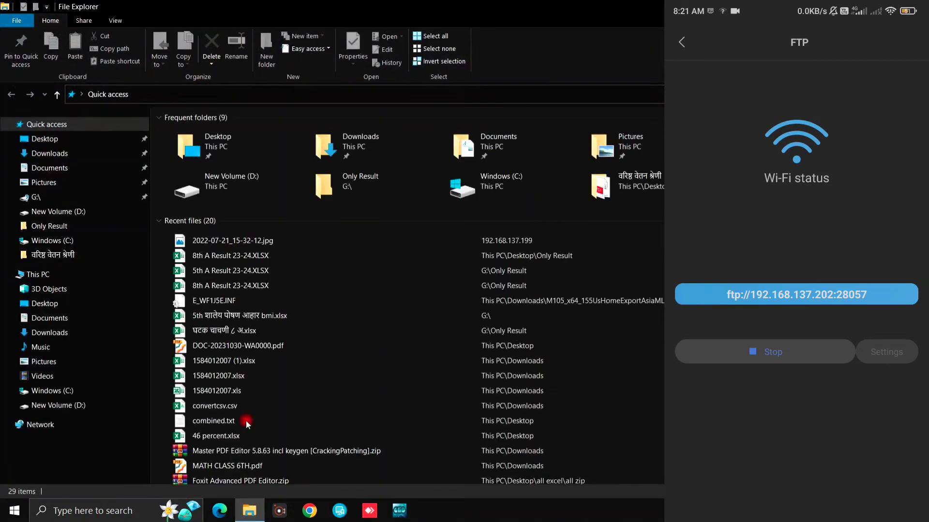
click(156, 93)
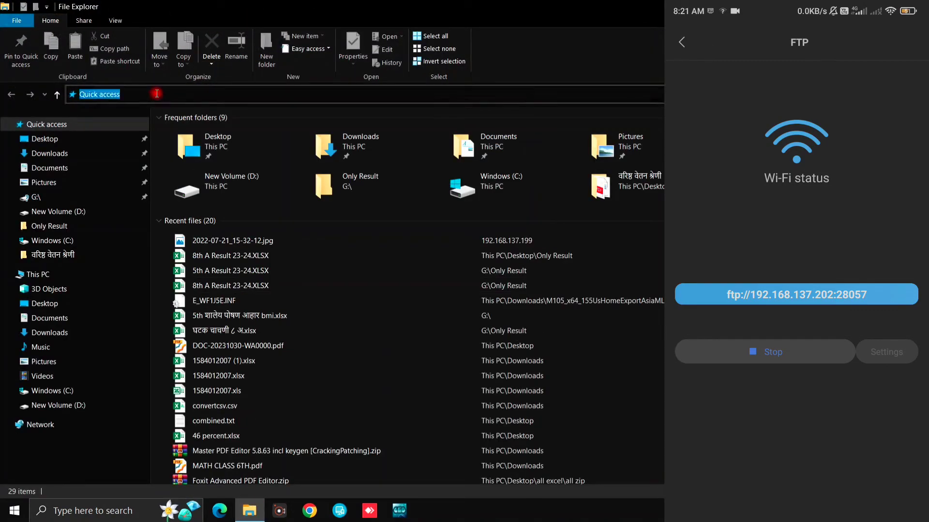
text(f)
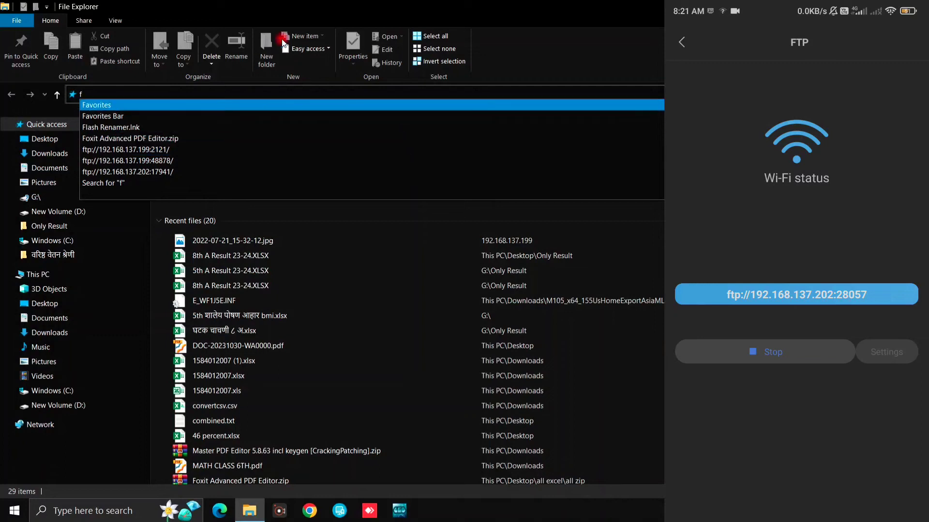
key(Down)
key(Down)
key(Down)
key(Down)
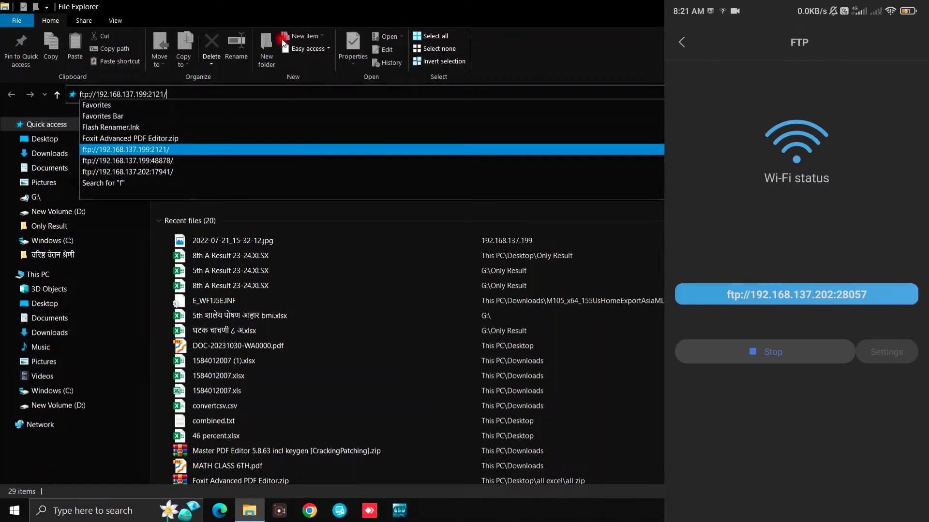
key(BackSpace)
key(BackSpace)
key(BackSpace)
key(BackSpace)
key(BackSpace)
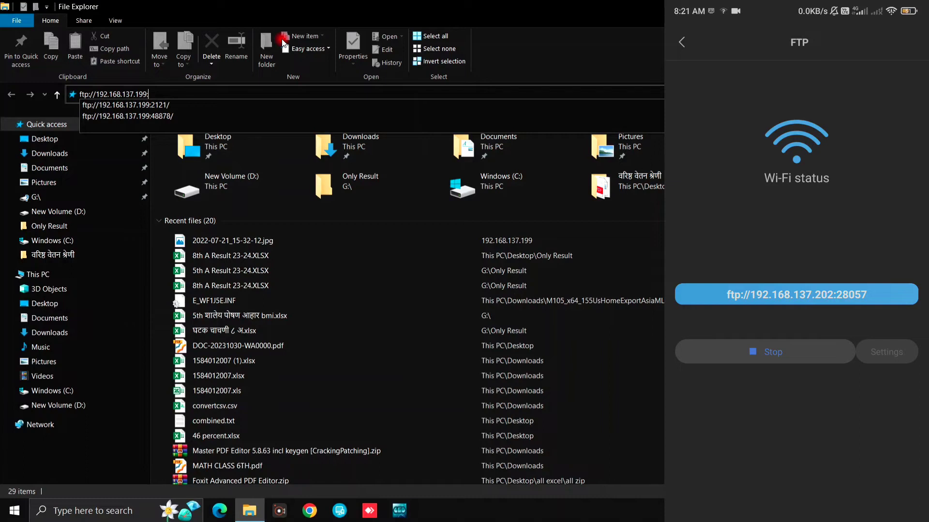
key(BackSpace)
key(BackSpace)
key(BackSpace)
key(BackSpace)
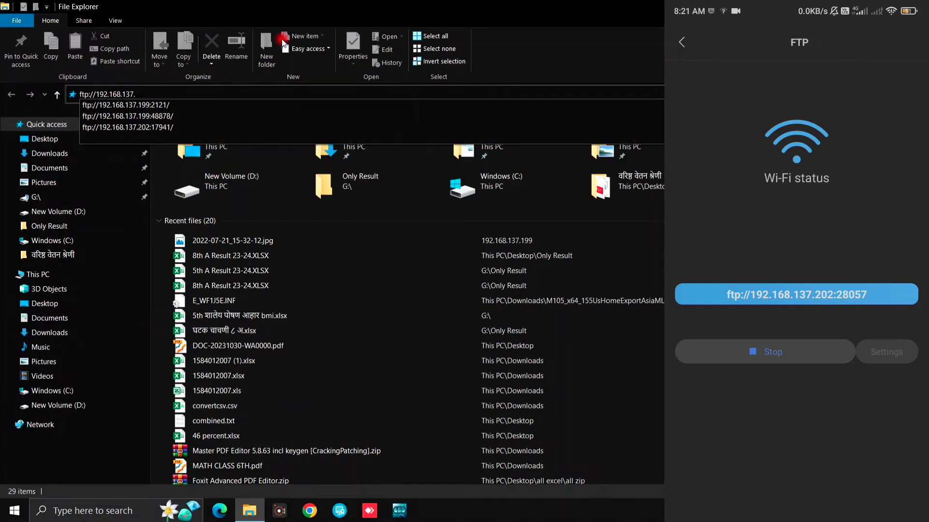
key(Down)
key(Down)
key(Down)
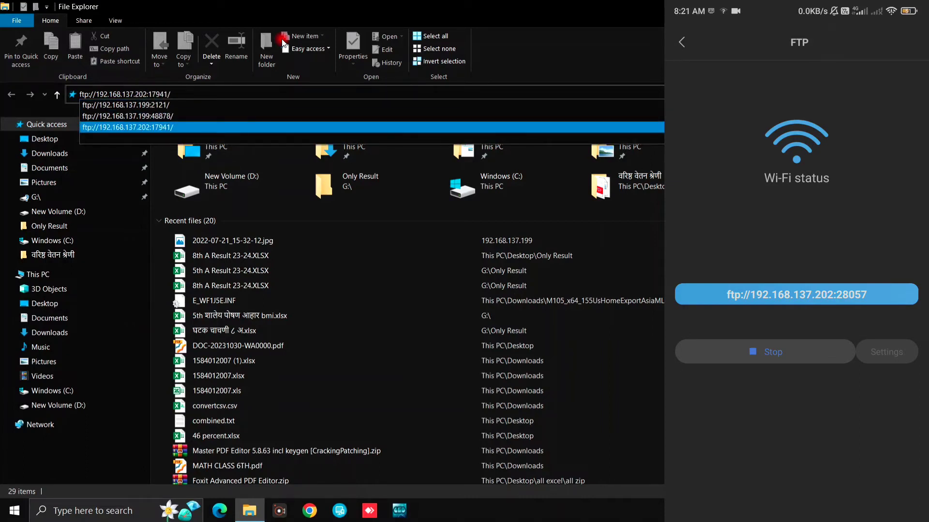
key(BackSpace)
key(BackSpace)
key(BackSpace)
key(BackSpace)
key(BackSpace)
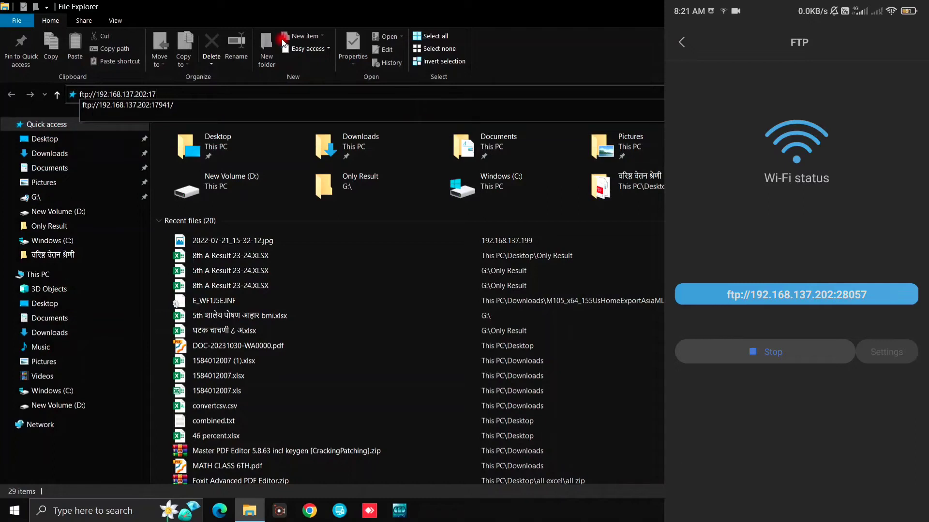
key(BackSpace)
text(2)
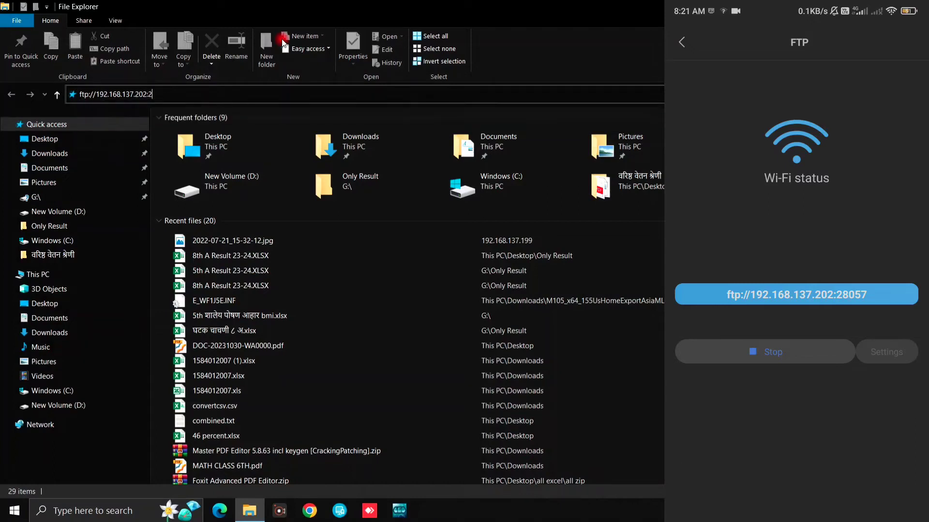
text(8057)
key(Return)
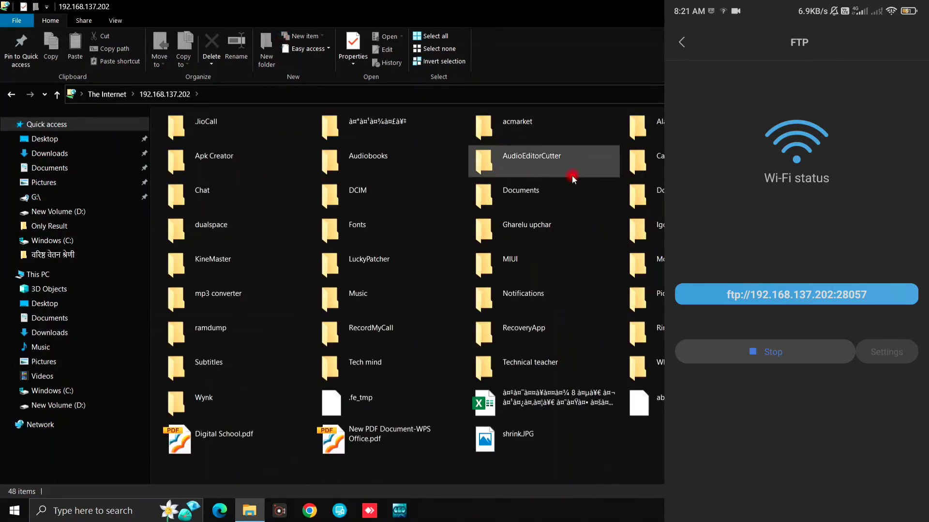
double_click(196, 170)
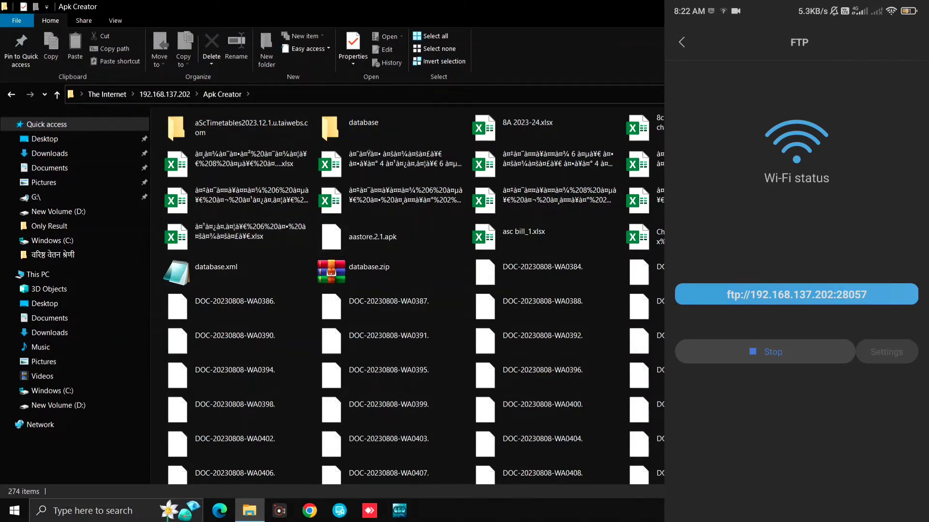
Step: Return to the desktop and copy the file DOC-20231030-WA0000_backup.pdf
key(super+d)
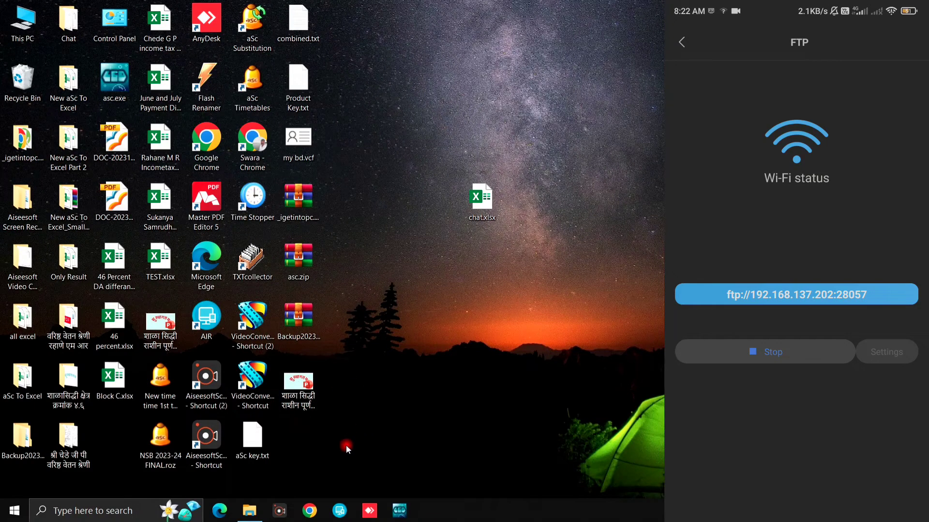
click(127, 194)
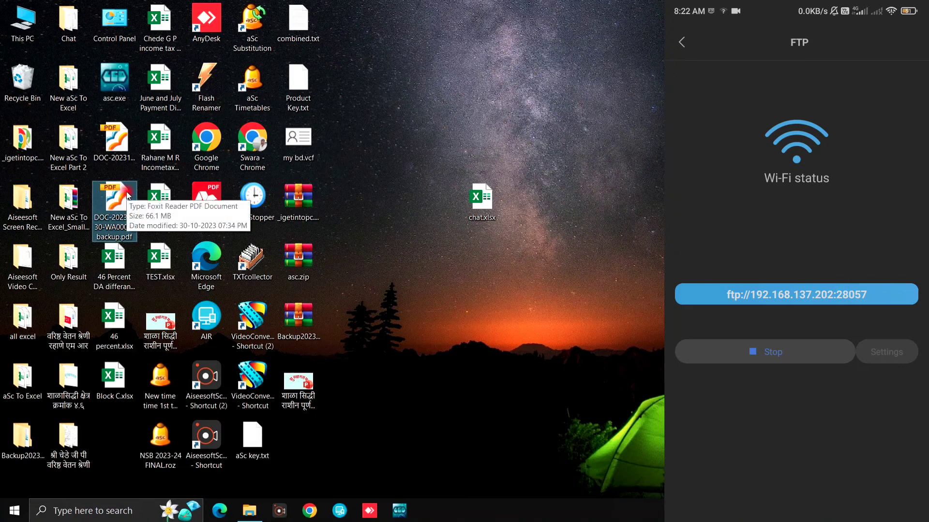
right_click(127, 195)
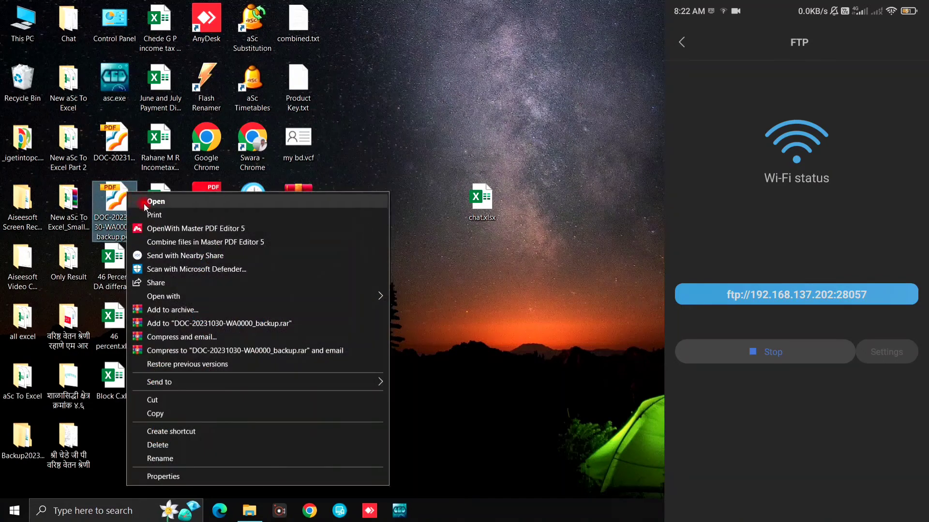
click(176, 413)
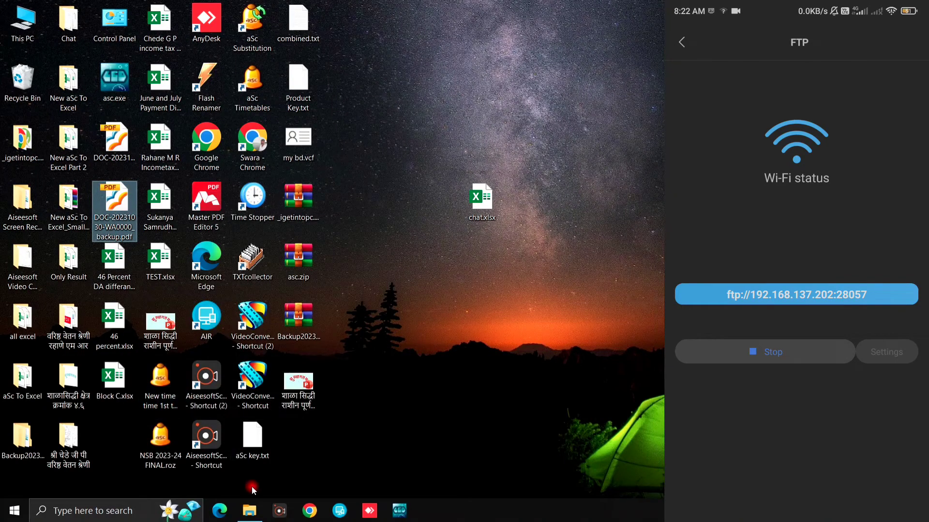
Step: Create a folder named ftp in the root of the phone's FTP share and paste the copied PDF into it
click(249, 511)
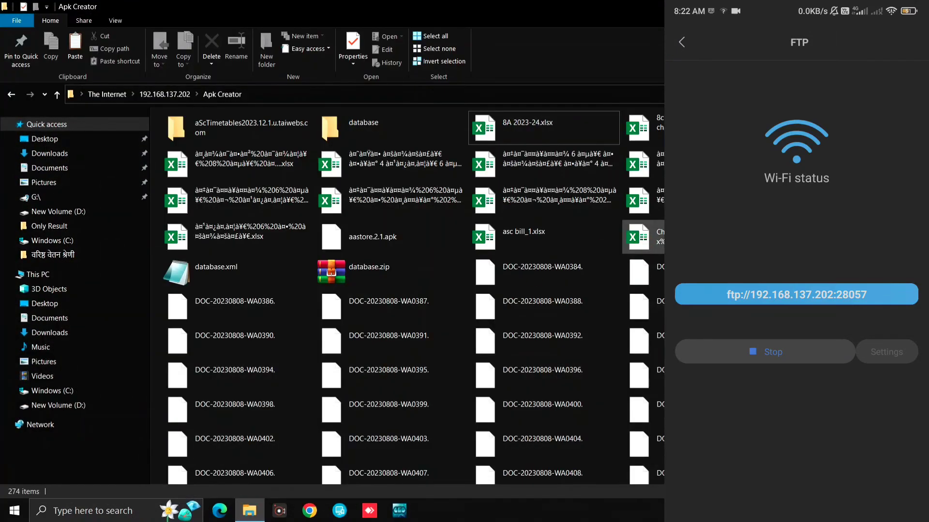
click(56, 95)
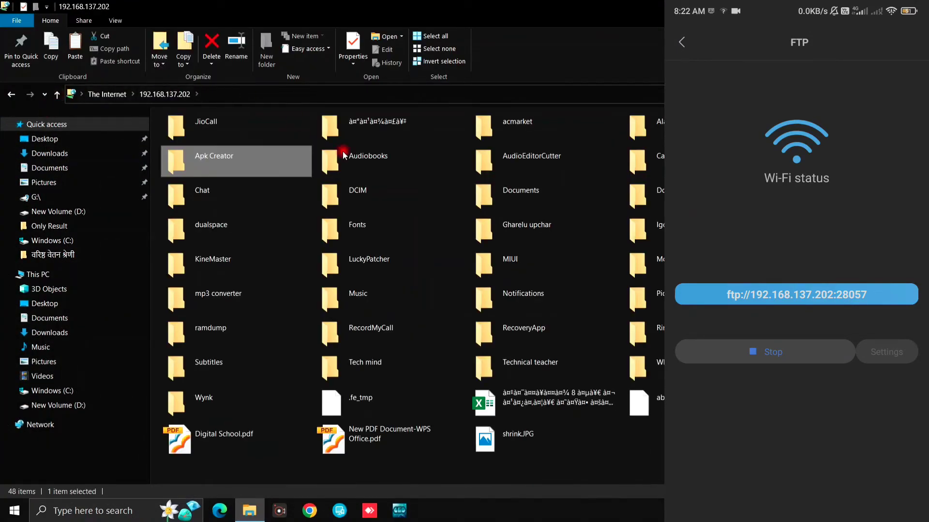
right_click(651, 455)
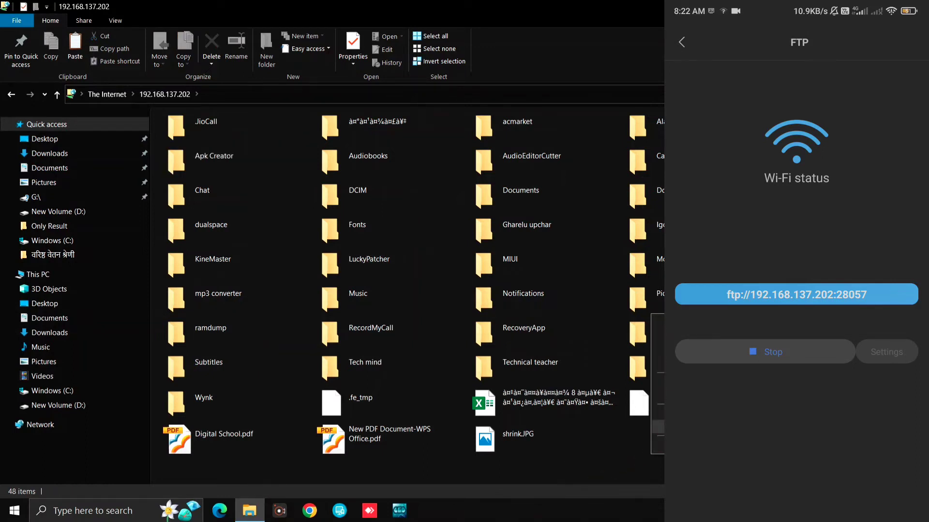
click(822, 428)
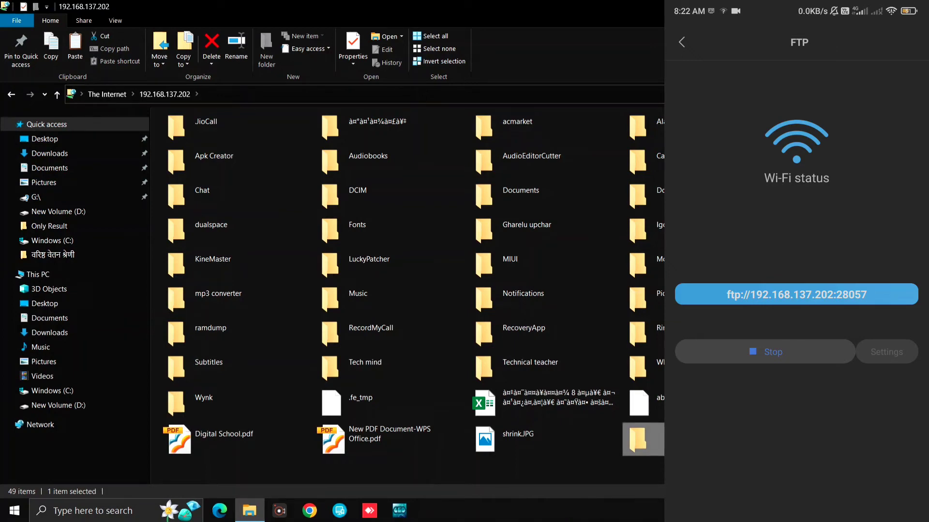
text(ftp)
key(Return)
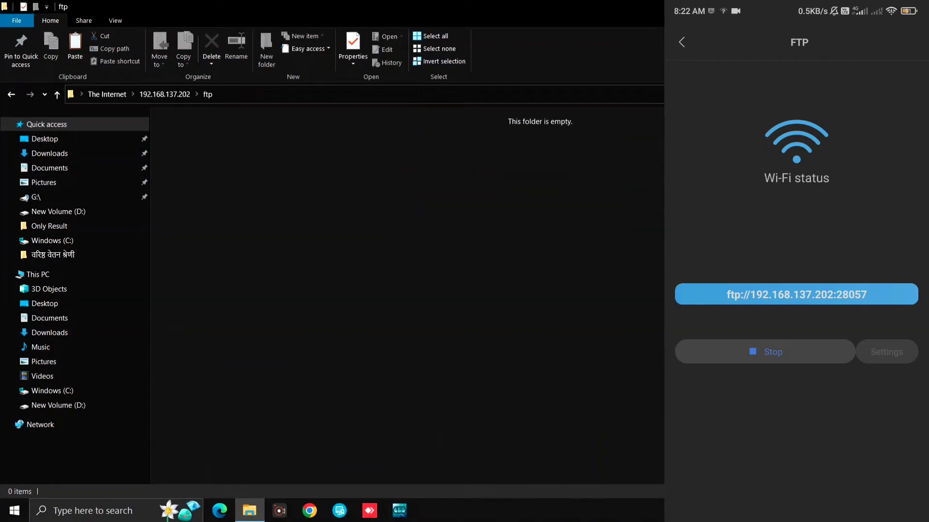
key(ctrl+v)
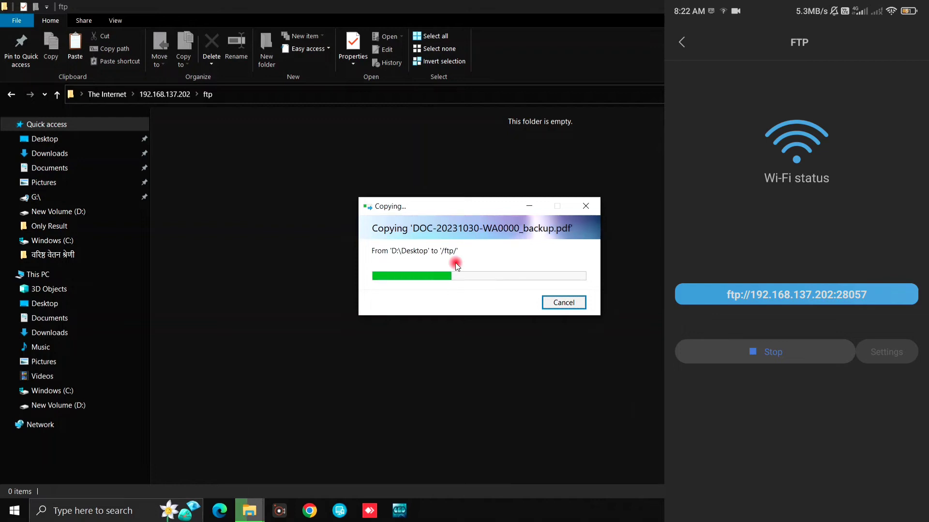
Step: Leave the phone's FTP screen and open the ftp folder in internal shared storage to check for the transferred PDF
drag(823, 9, 820, 89)
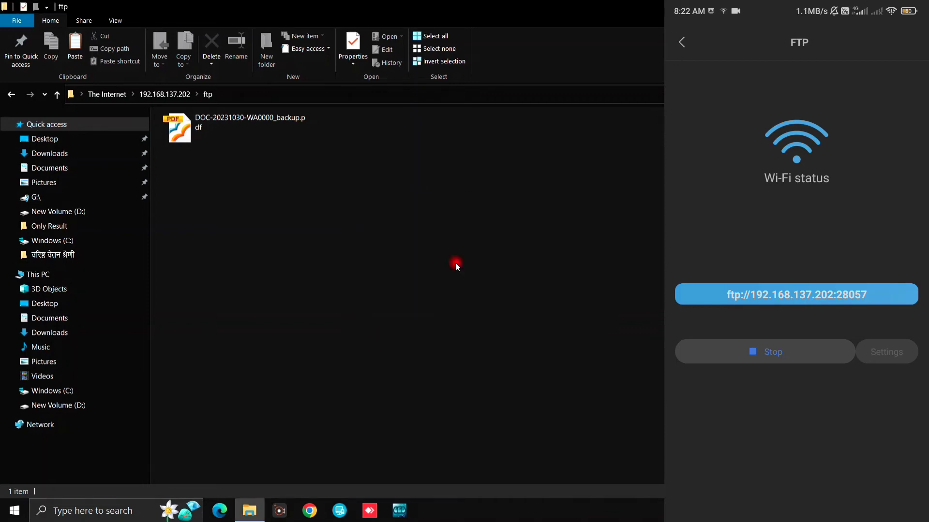
click(900, 362)
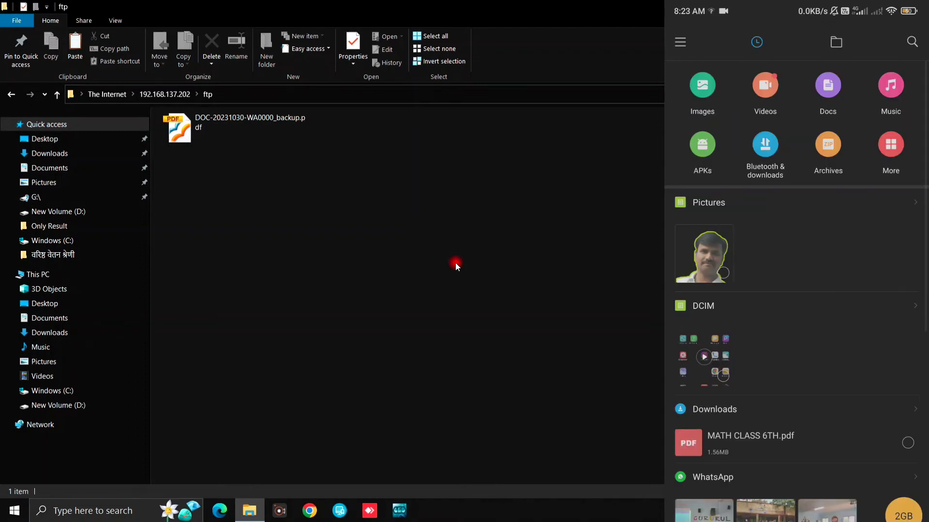
click(836, 42)
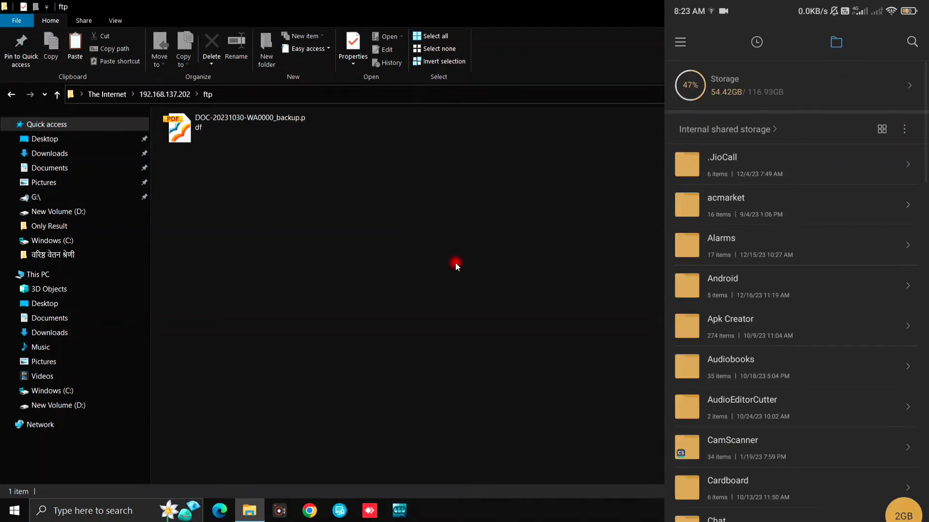
scroll(798, 360, down, 3)
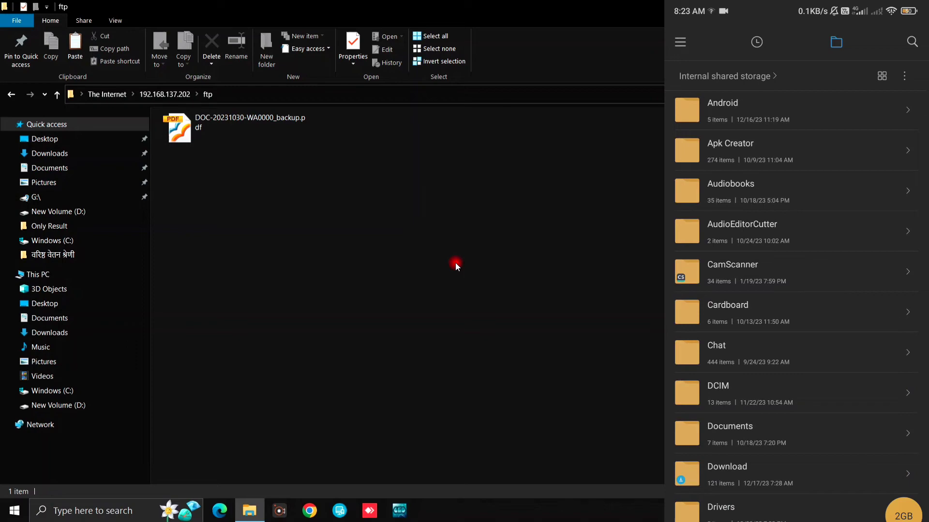
scroll(773, 483, down, 10)
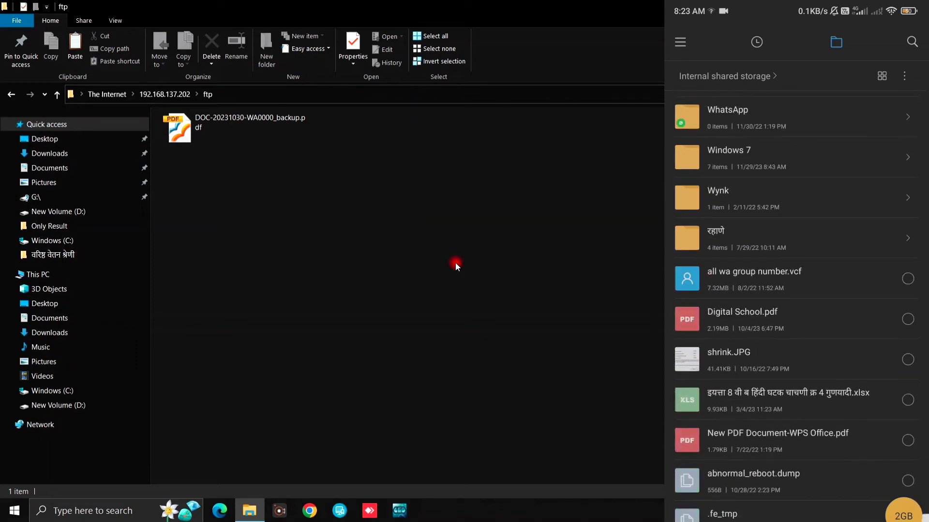
scroll(796, 290, up, 15)
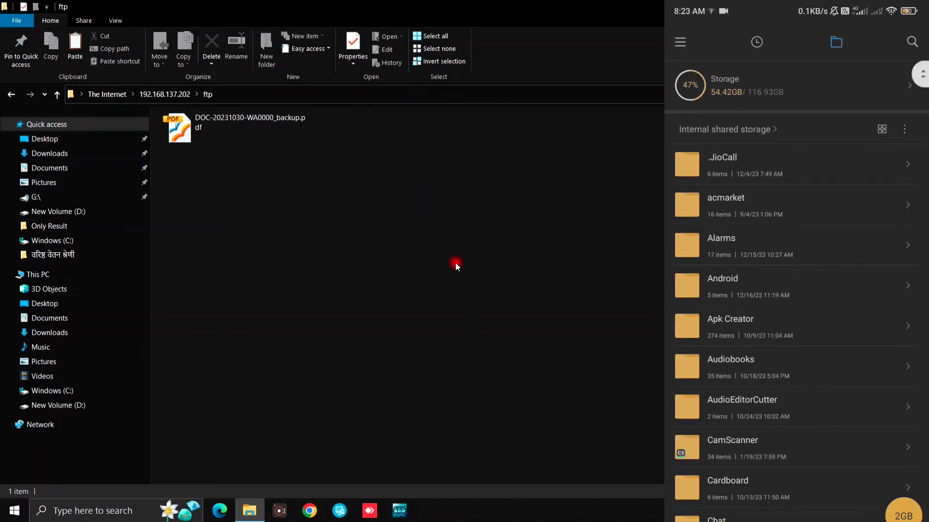
scroll(819, 311, down, 7)
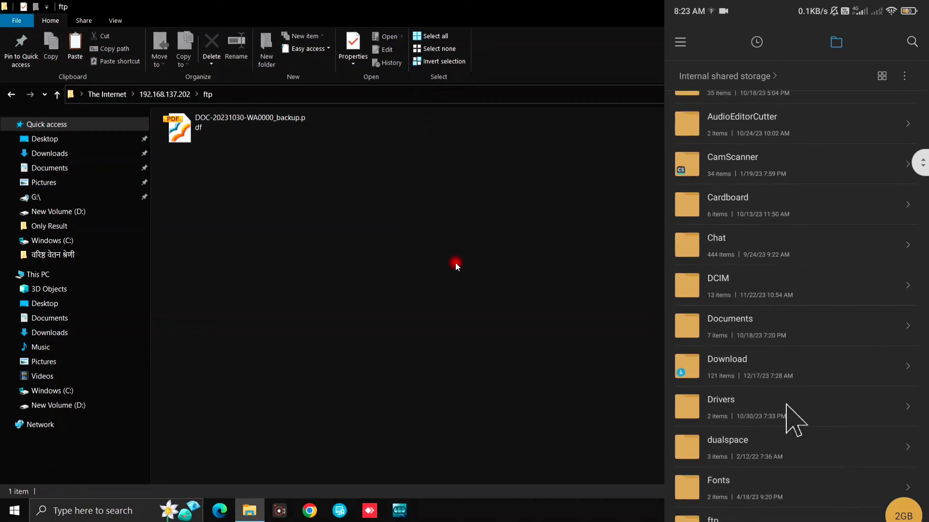
click(742, 431)
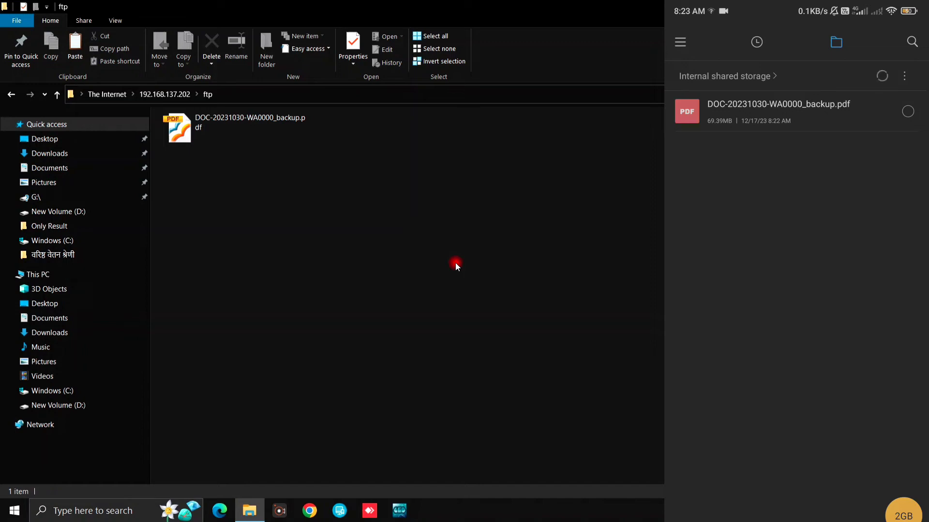
Step: Return to the FTP screen in the phone's File Manager and start the FTP server again
right_click(905, 345)
right_click(906, 345)
click(905, 345)
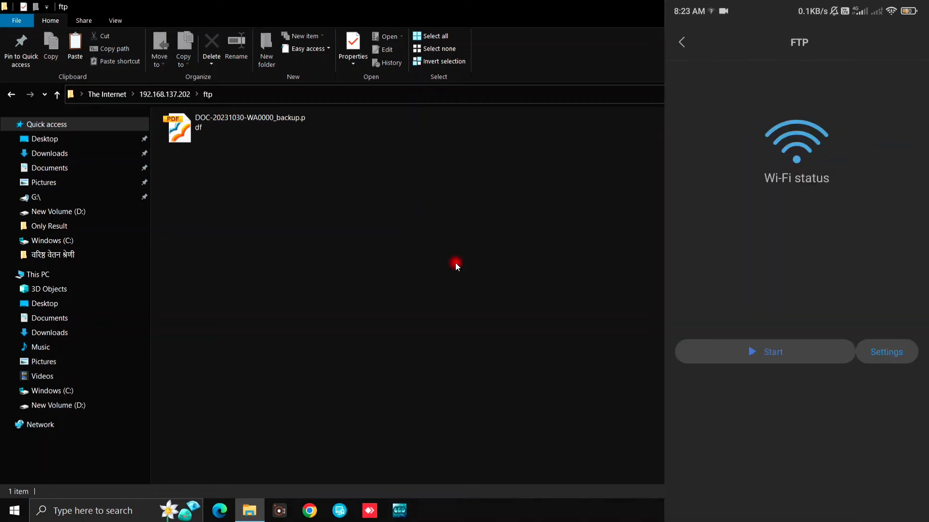
click(727, 356)
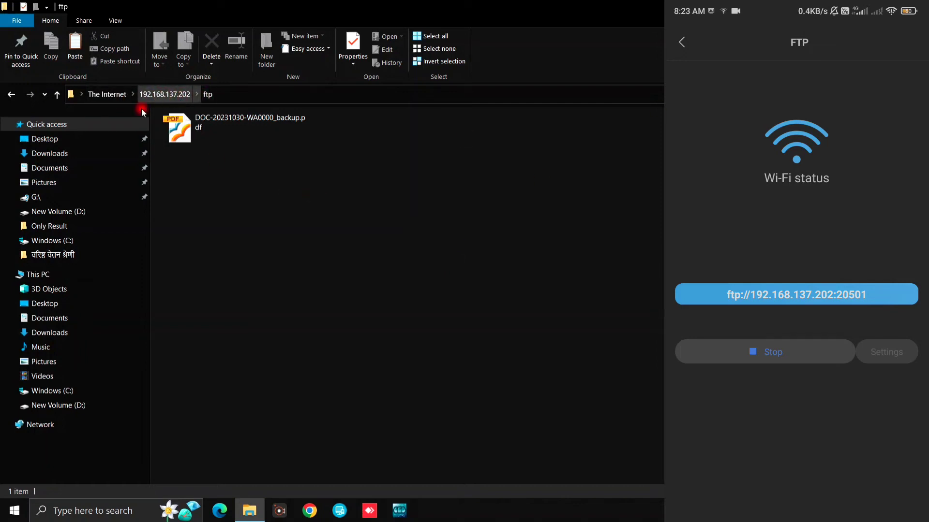
Step: Go to This PC in File Explorer and connect to the phone's FTP server at ftp://192.168.137.202:20501
click(74, 274)
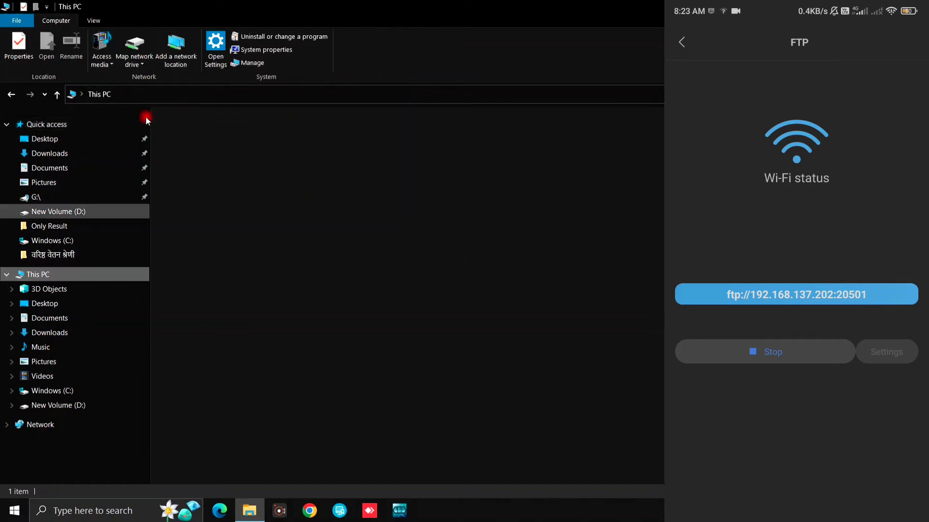
click(196, 95)
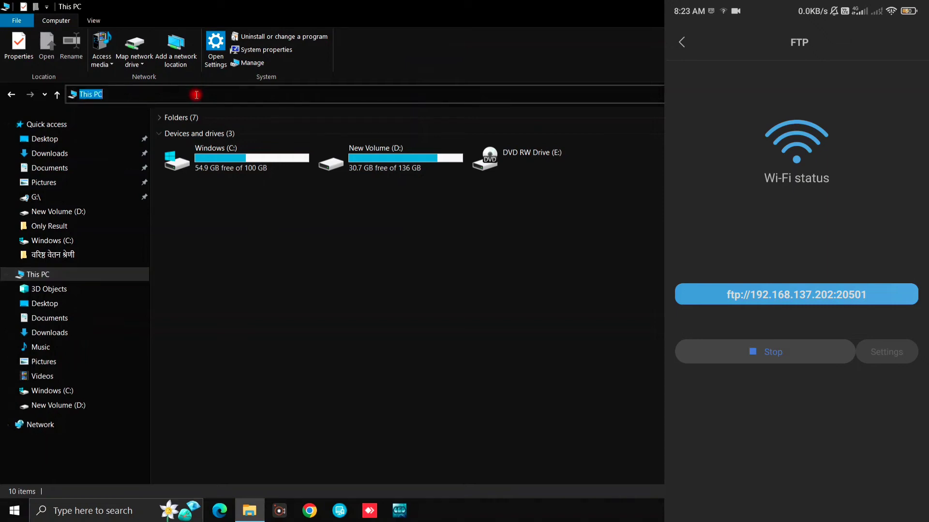
text(ftp)
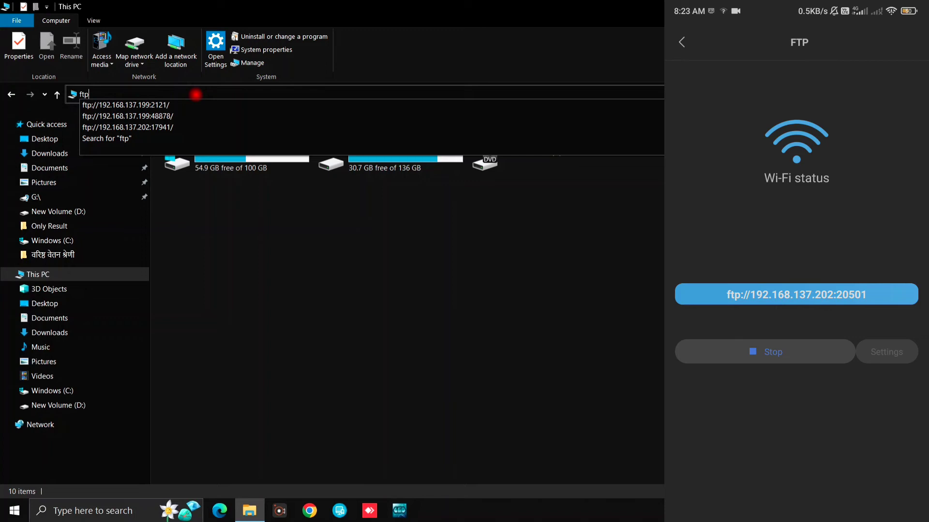
key(Down)
key(Down)
key(Down)
key(BackSpace)
key(BackSpace)
key(BackSpace)
key(BackSpace)
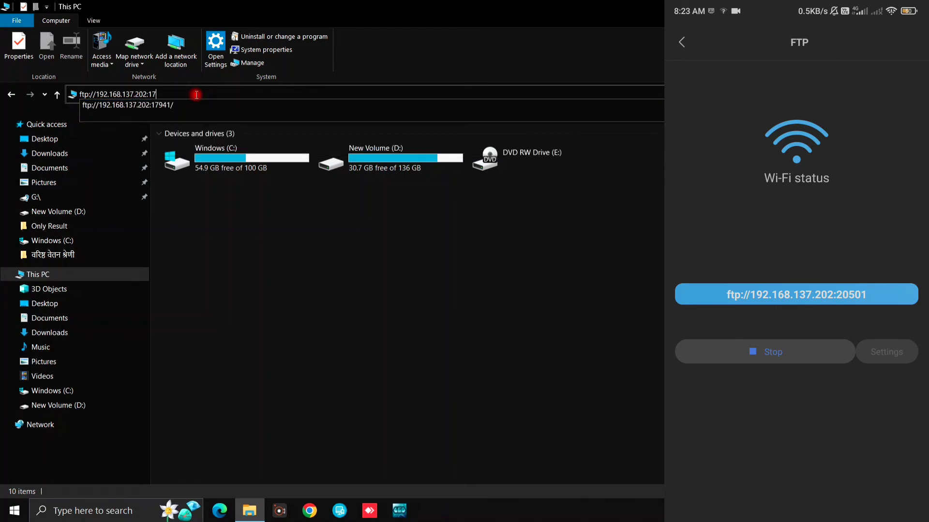
key(BackSpace)
key(BackSpace)
text(20501)
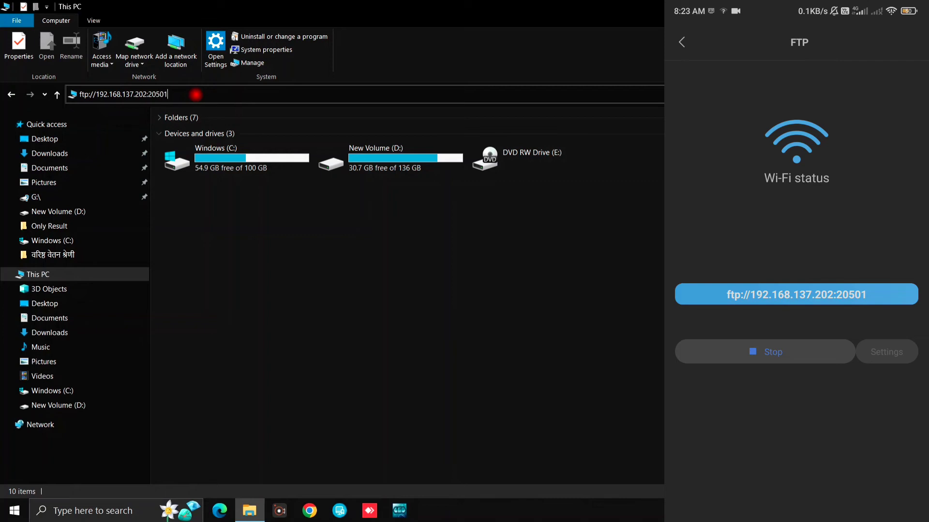
key(Return)
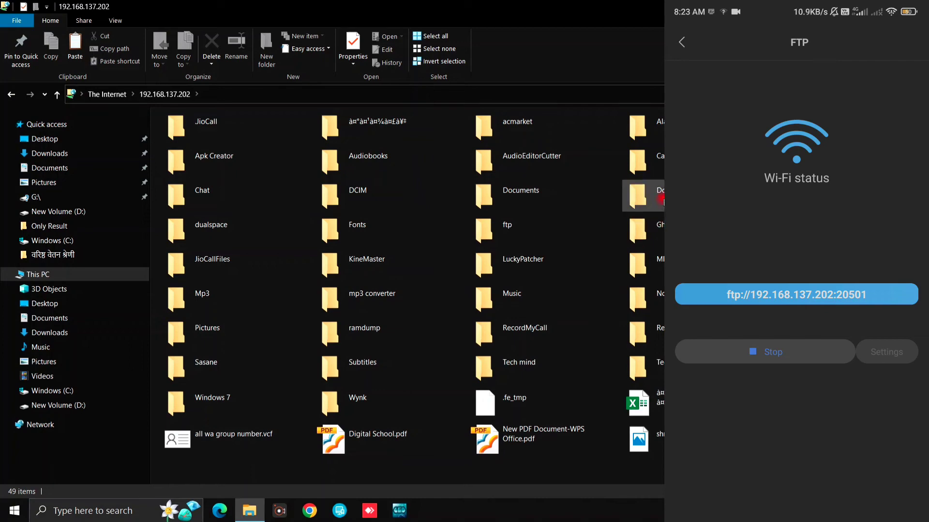
Step: Copy 1611573609.pdf from the Download folder of the phone's FTP share to the computer's desktop
double_click(660, 198)
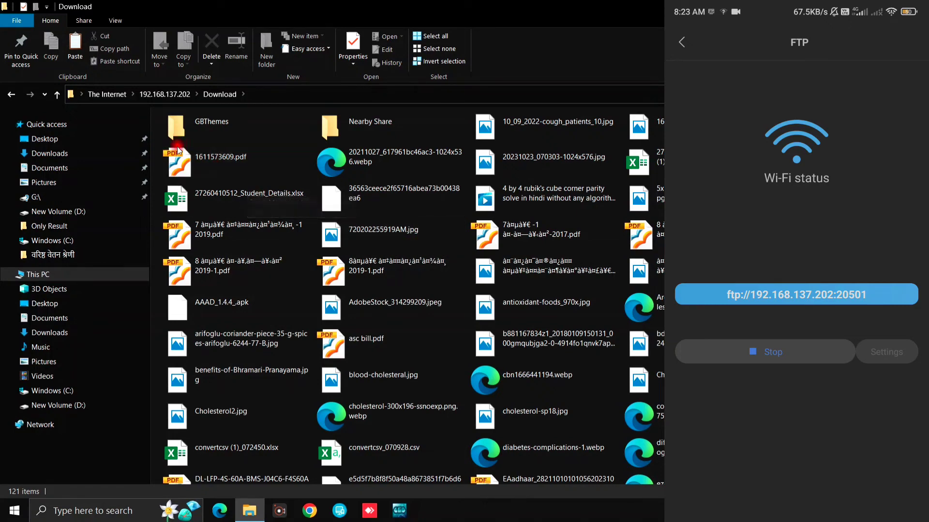
click(180, 161)
right_click(180, 161)
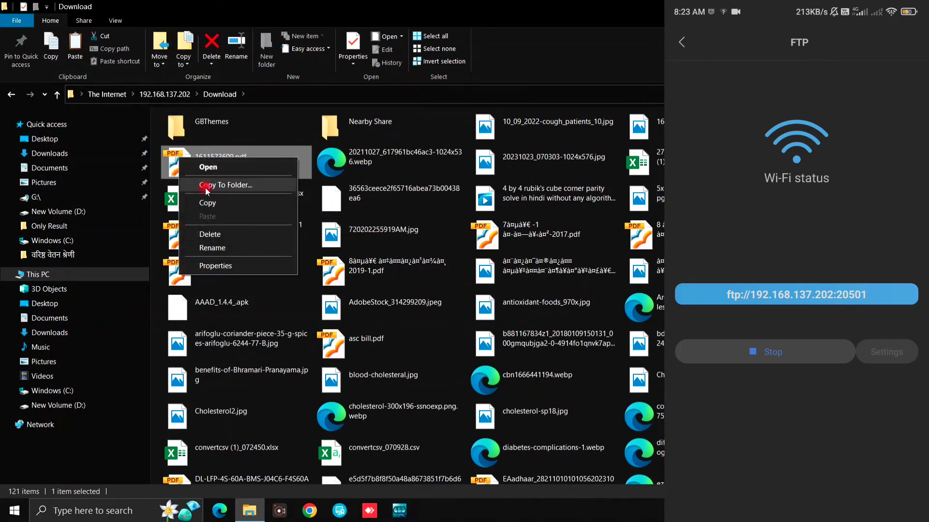
click(213, 203)
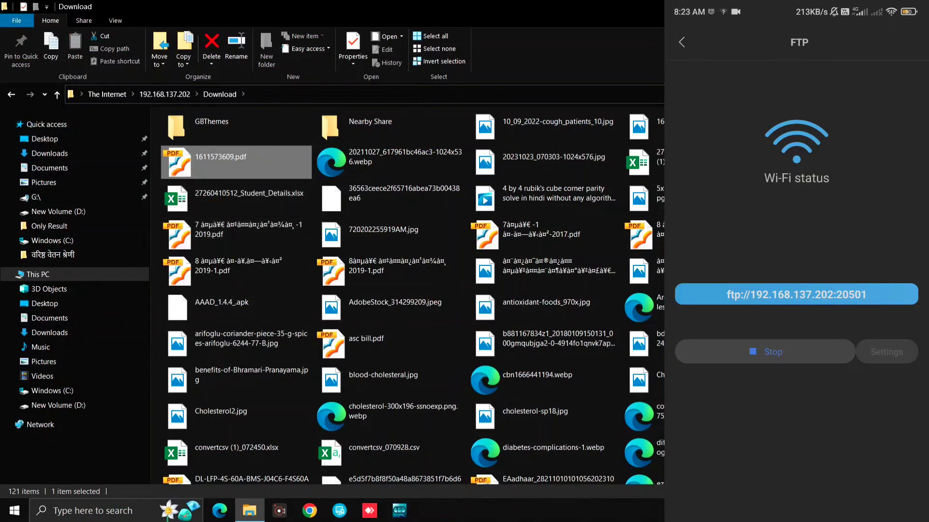
key(super+d)
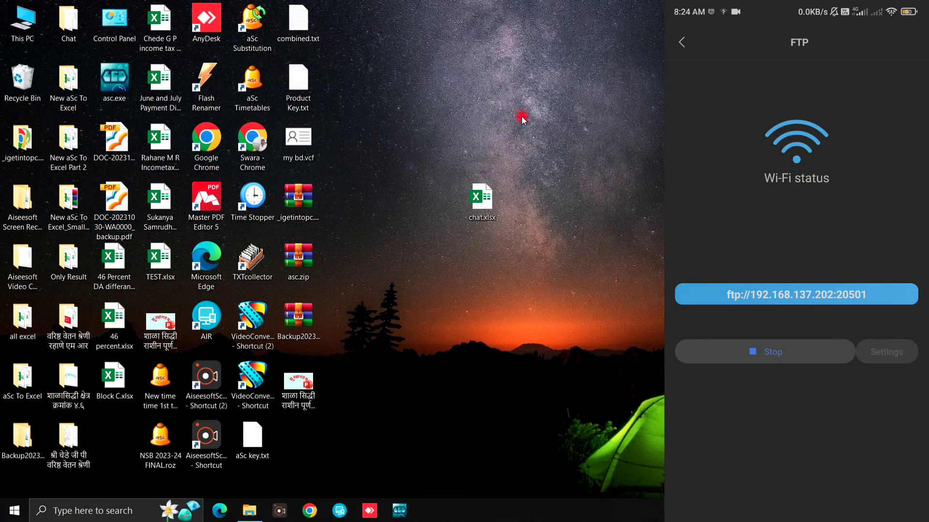
right_click(526, 118)
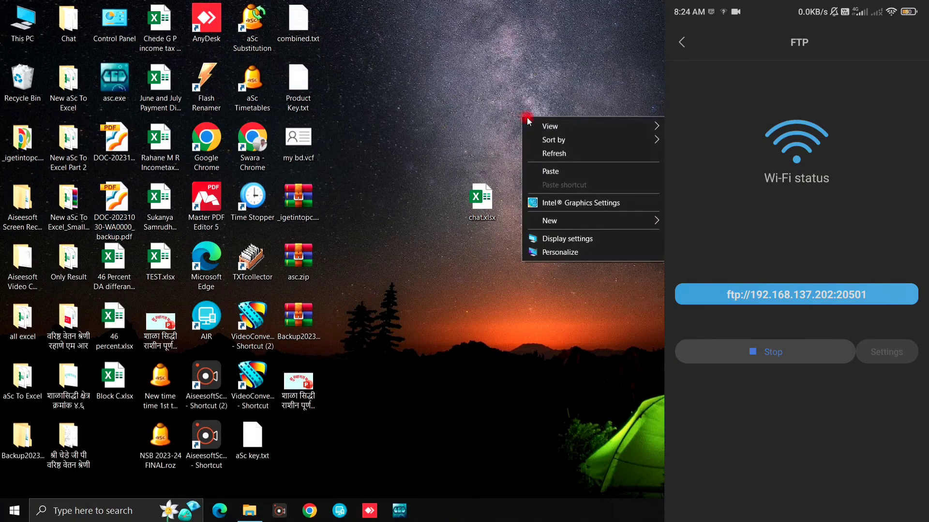
click(560, 173)
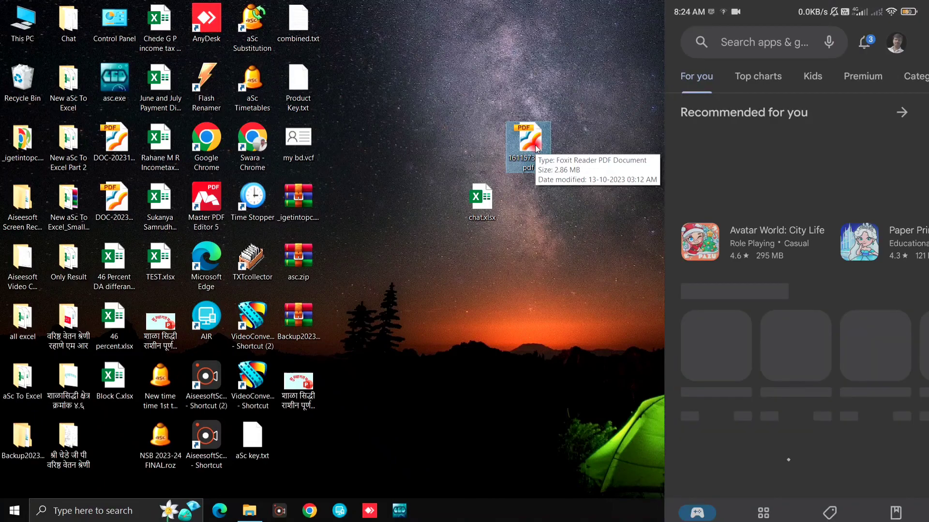
Step: Search the phone's Play Store for share me and open the ShareMe: File sharing app
click(750, 42)
text(sh)
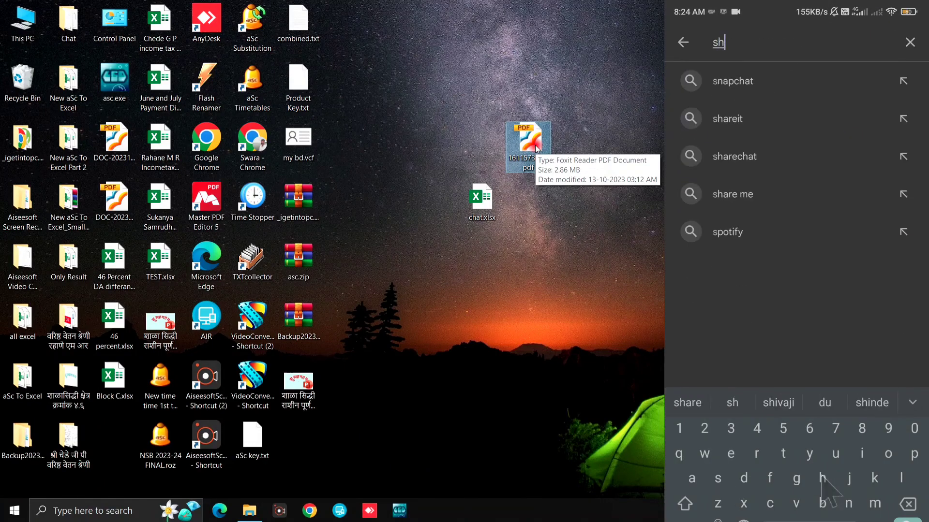
text(are)
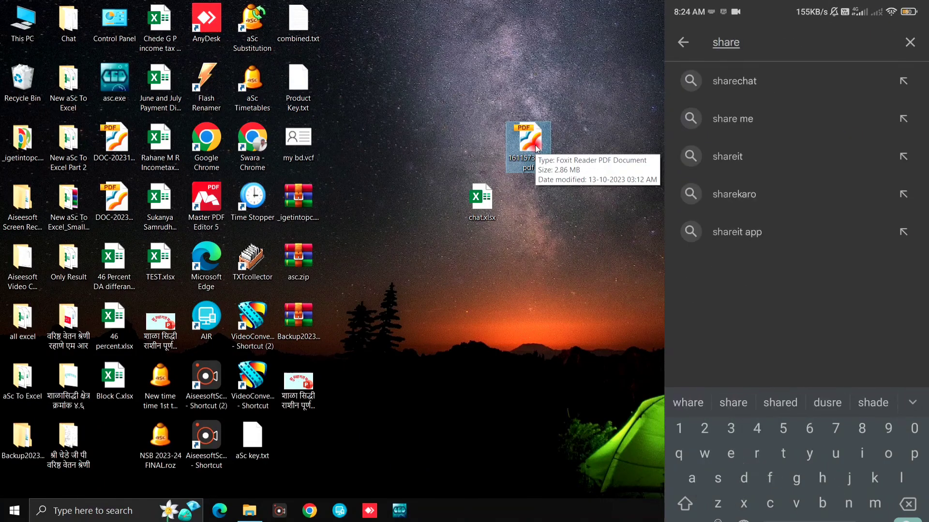
click(732, 119)
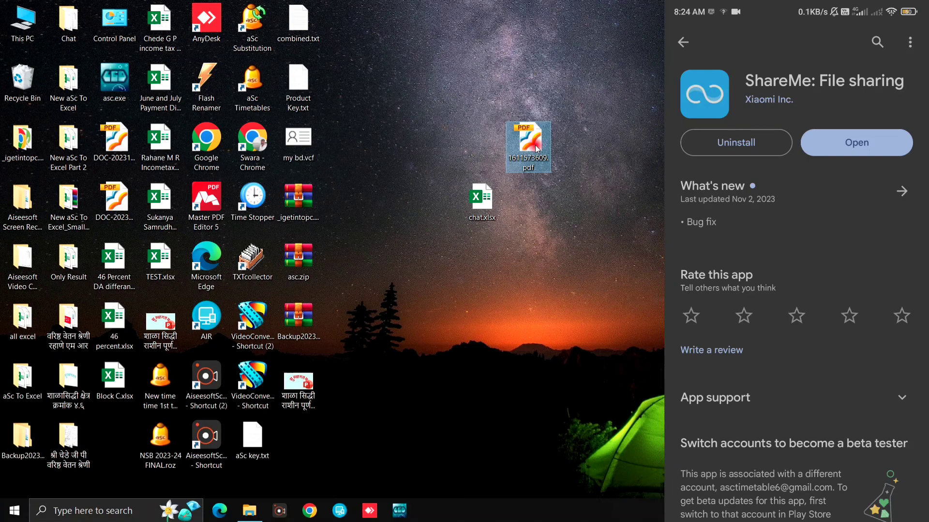
click(878, 145)
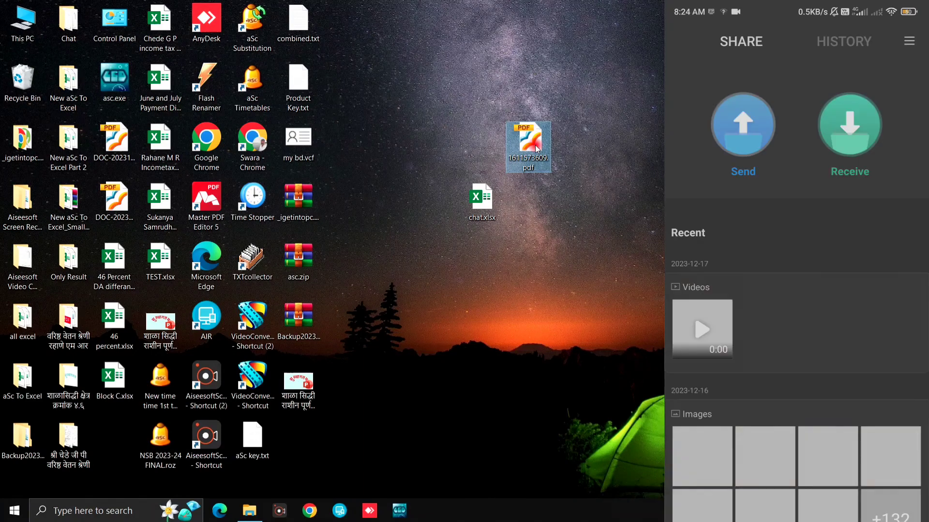
Step: Choose Share to PC in ShareMe and start the connection to the computer
click(909, 41)
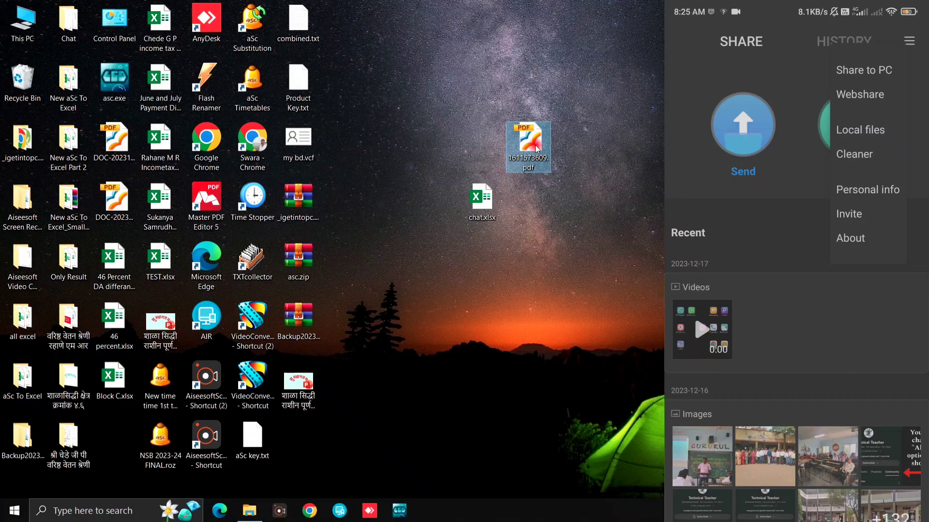
click(864, 71)
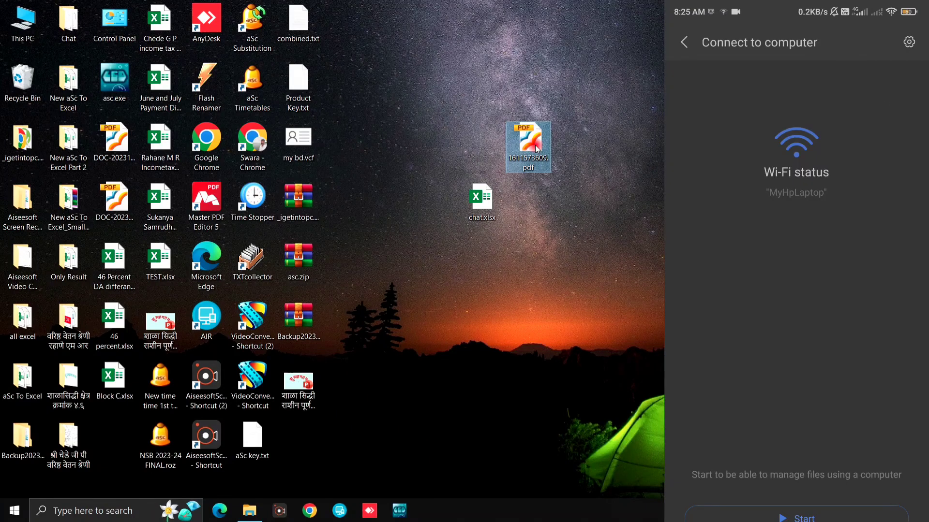
click(796, 517)
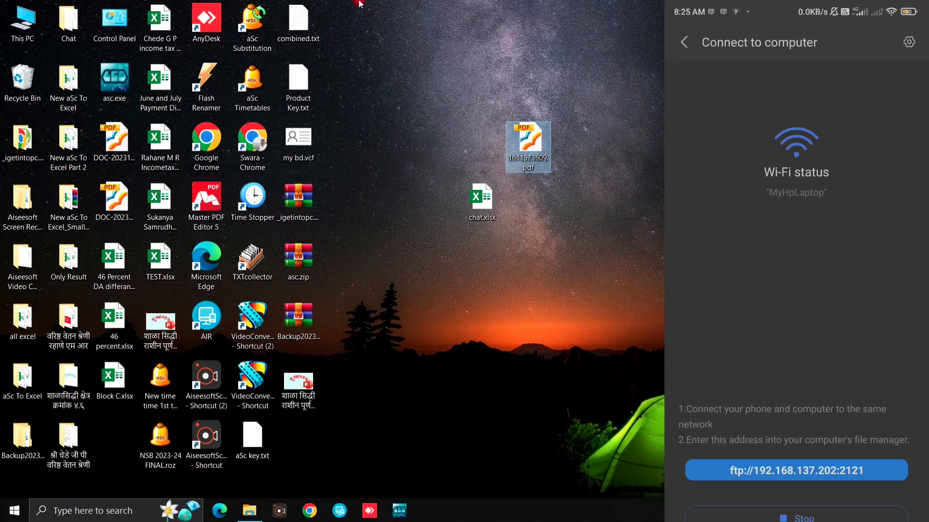
Step: Open This PC on the computer and connect to ShareMe's FTP address ftp://192.168.137.202:2121
click(35, 21)
double_click(35, 20)
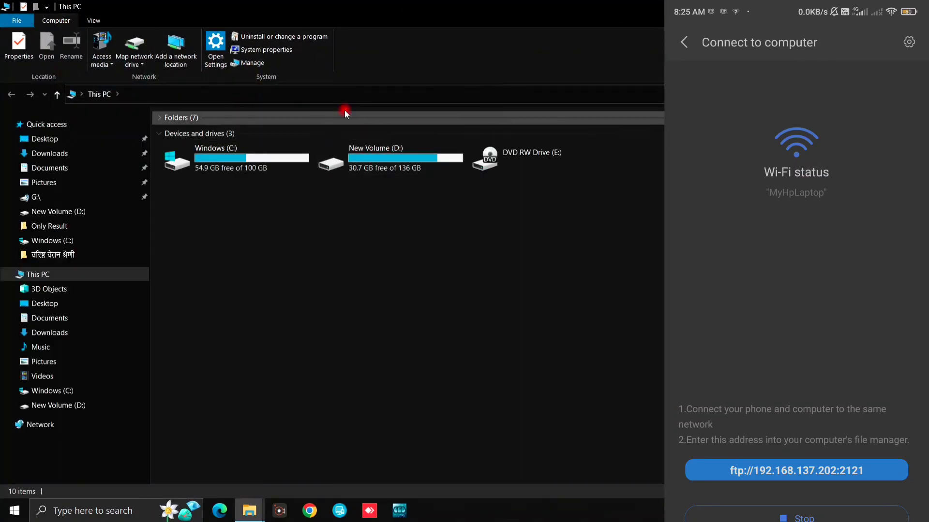
click(298, 89)
text(ft)
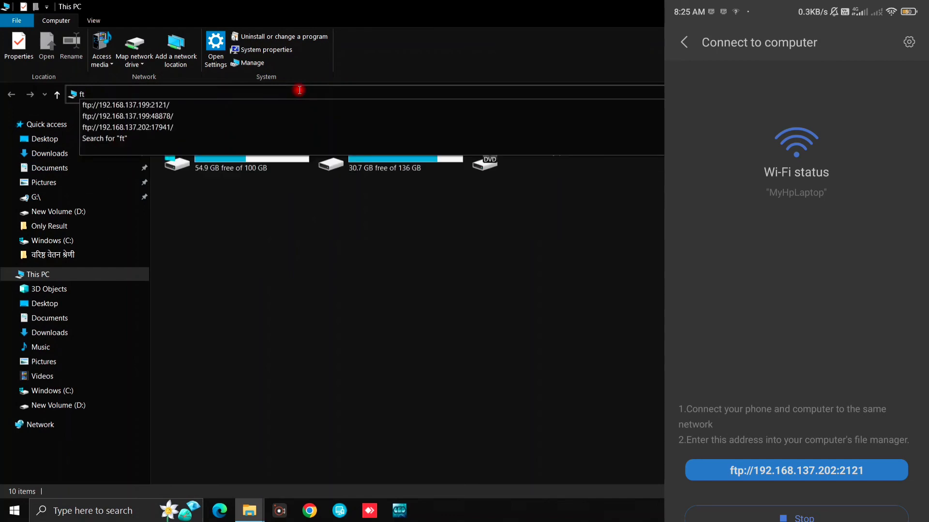
key(Down)
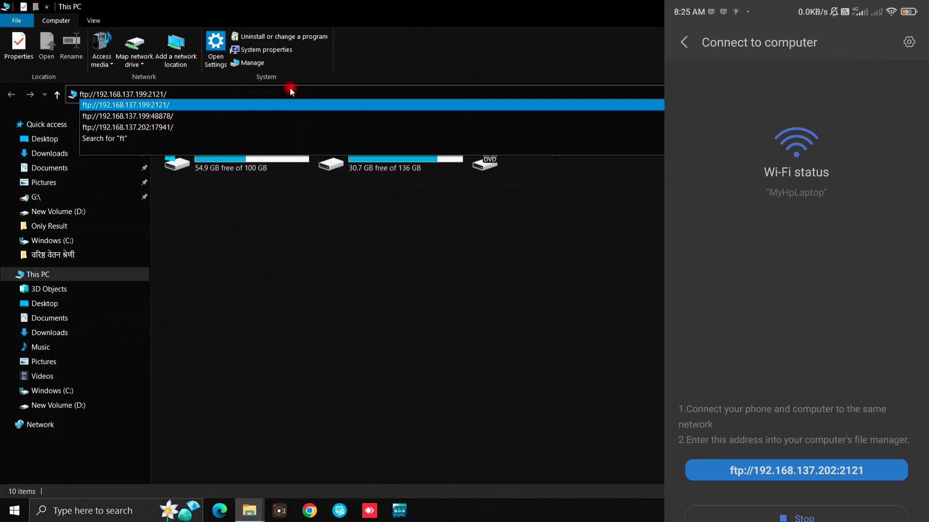
click(147, 94)
key(BackSpace)
key(BackSpace)
key(BackSpace)
key(BackSpace)
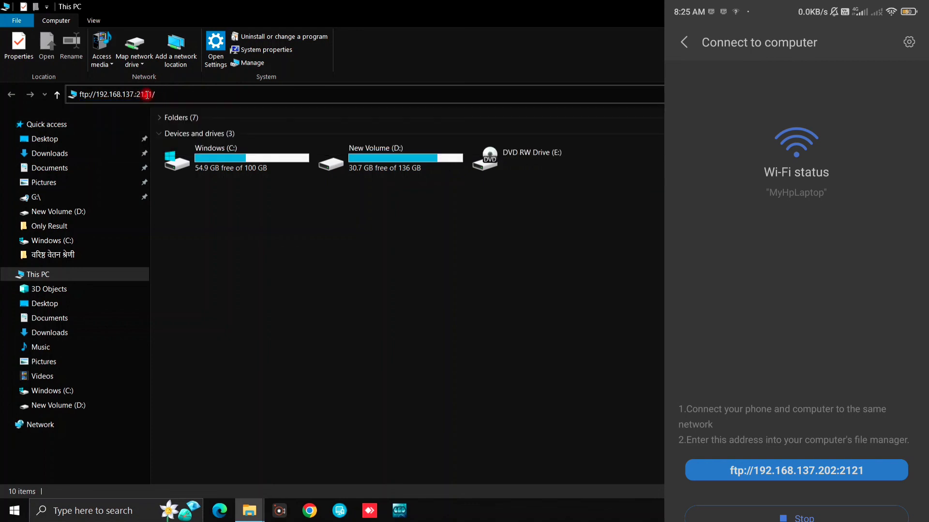
text(202)
key(Return)
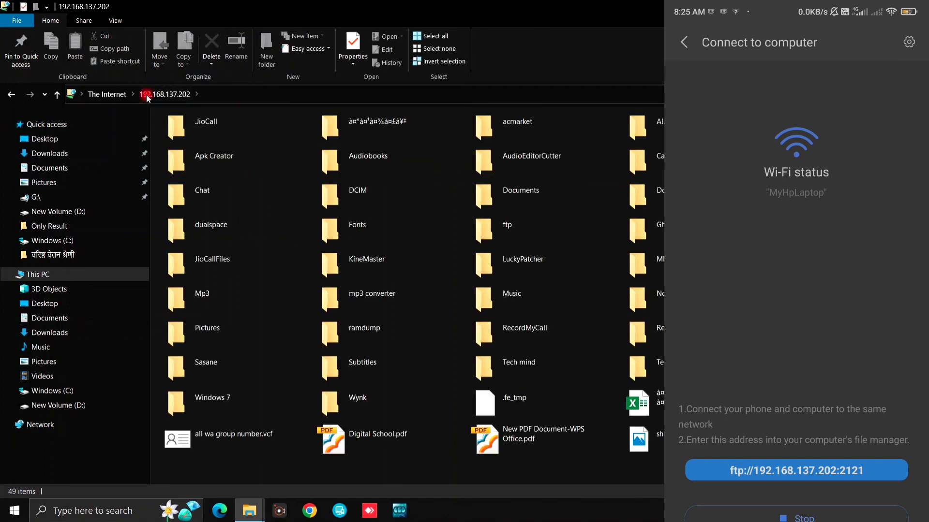